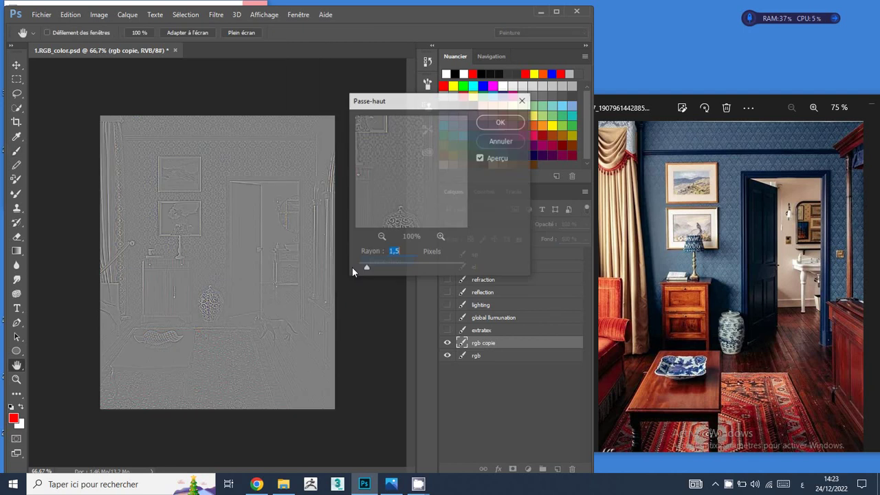
# Step: Apply the High Pass filter with a 1.5-pixel radius to the rgb copie layer and set its blending to Incrustation
pyautogui.press('b')
pyautogui.click(501, 123)
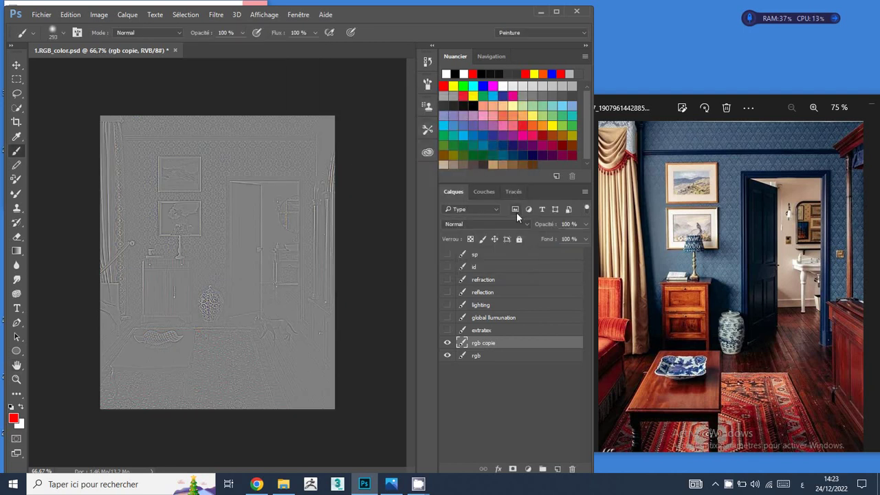
pyautogui.click(485, 224)
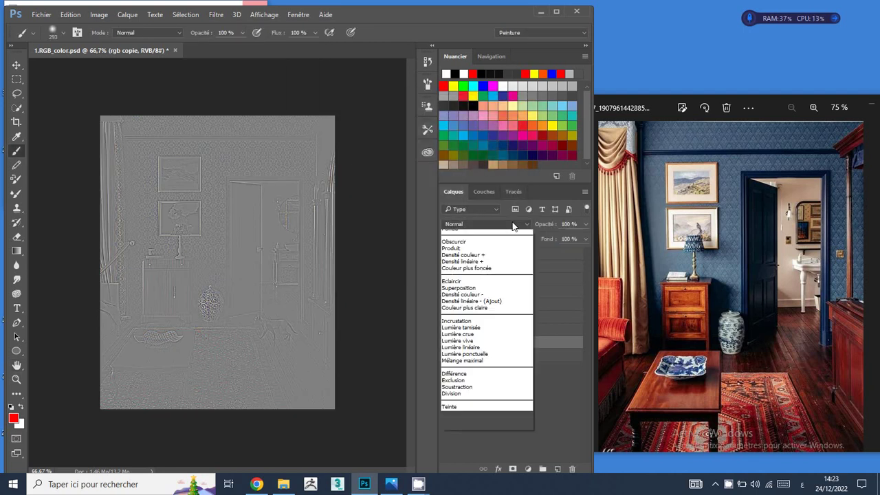
pyautogui.click(454, 333)
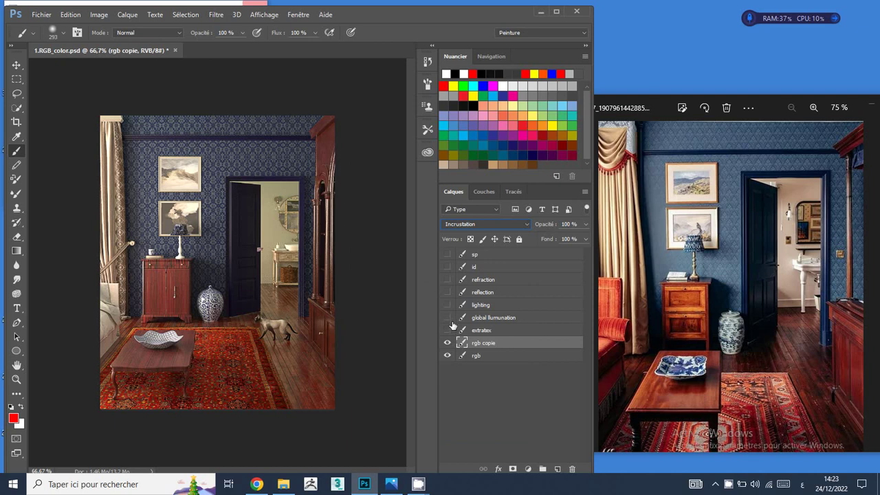
# Step: Show and select the extratex layer, sample white from its wall, and paint over the two dark pictures with the Brush
pyautogui.click(447, 331)
pyautogui.click(507, 331)
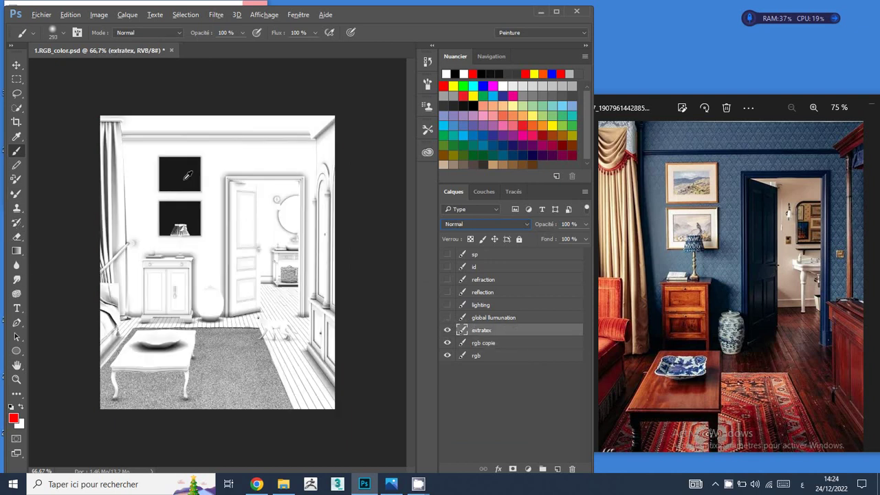
pyautogui.keyDown('alt'); pyautogui.click(229, 165); pyautogui.keyUp('alt')
pyautogui.moveTo(230, 231)
pyautogui.mouseDown()
pyautogui.moveTo(200, 235)
pyautogui.moveTo(181, 164)
pyautogui.moveTo(190, 156)
pyautogui.moveTo(184, 181)
pyautogui.moveTo(158, 158)
pyautogui.moveTo(178, 165)
pyautogui.moveTo(174, 171)
pyautogui.moveTo(179, 157)
pyautogui.moveTo(160, 162)
pyautogui.moveTo(165, 157)
pyautogui.moveTo(167, 202)
pyautogui.moveTo(159, 194)
pyautogui.moveTo(170, 216)
pyautogui.moveTo(181, 212)
pyautogui.moveTo(189, 225)
pyautogui.moveTo(190, 177)
pyautogui.mouseUp()
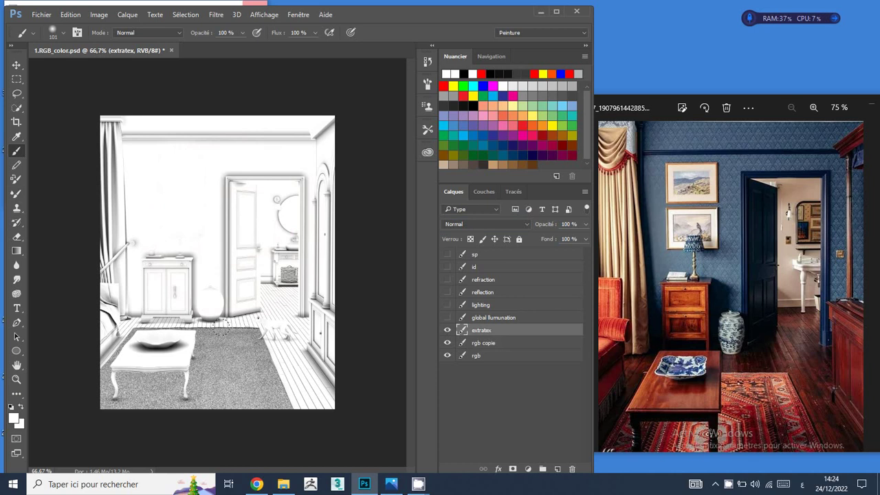
# Step: Paint the carpet and coffee table areas of the extratex layer white, leaving the shadow under the bowl
pyautogui.moveTo(220, 327)
pyautogui.mouseDown()
pyautogui.moveTo(244, 366)
pyautogui.moveTo(241, 334)
pyautogui.moveTo(252, 391)
pyautogui.moveTo(249, 363)
pyautogui.moveTo(270, 403)
pyautogui.mouseUp()
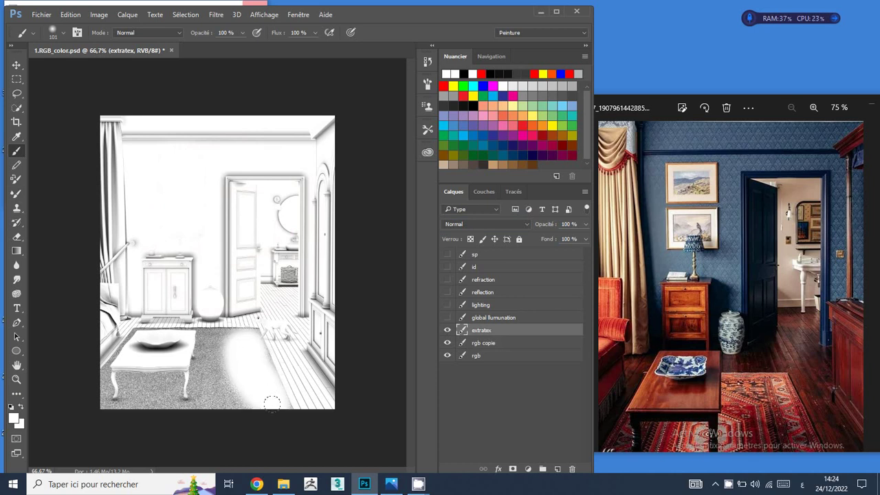
pyautogui.moveTo(245, 333)
pyautogui.mouseDown()
pyautogui.moveTo(201, 332)
pyautogui.moveTo(234, 328)
pyautogui.moveTo(211, 331)
pyautogui.moveTo(200, 345)
pyautogui.moveTo(198, 378)
pyautogui.moveTo(196, 341)
pyautogui.moveTo(207, 409)
pyautogui.moveTo(229, 384)
pyautogui.mouseUp()
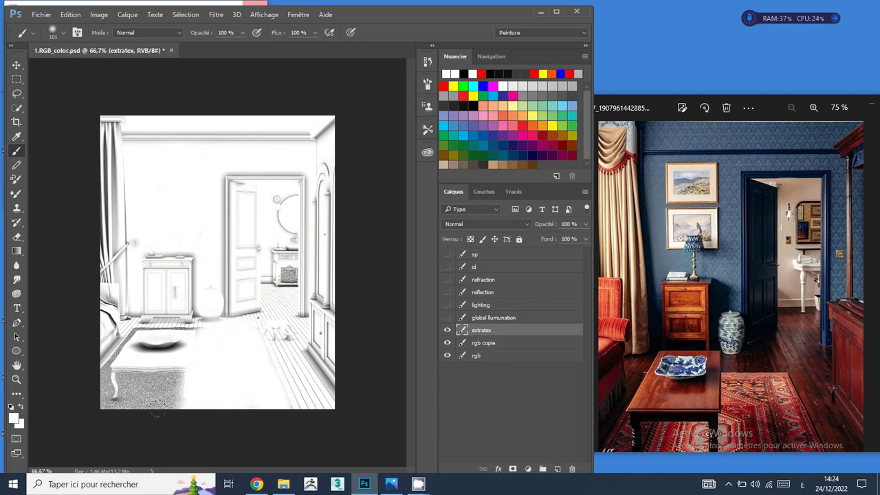
pyautogui.moveTo(157, 405)
pyautogui.mouseDown()
pyautogui.moveTo(124, 404)
pyautogui.moveTo(169, 384)
pyautogui.moveTo(121, 381)
pyautogui.moveTo(165, 376)
pyautogui.moveTo(123, 375)
pyautogui.moveTo(106, 401)
pyautogui.moveTo(109, 360)
pyautogui.mouseUp()
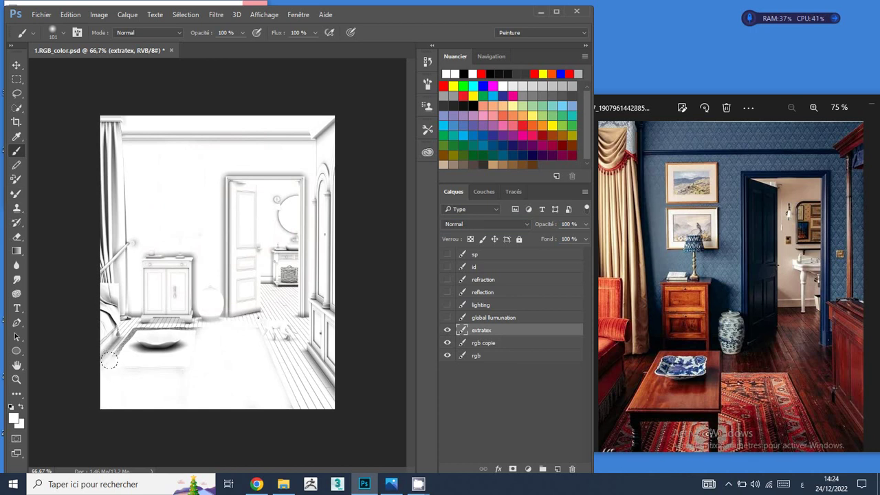
pyautogui.moveTo(171, 378); pyautogui.dragTo(147, 368)
pyautogui.moveTo(194, 351)
pyautogui.mouseDown()
pyautogui.moveTo(183, 351)
pyautogui.moveTo(196, 351)
pyautogui.moveTo(193, 332)
pyautogui.moveTo(155, 338)
pyautogui.moveTo(191, 330)
pyautogui.moveTo(141, 330)
pyautogui.moveTo(112, 364)
pyautogui.mouseUp()
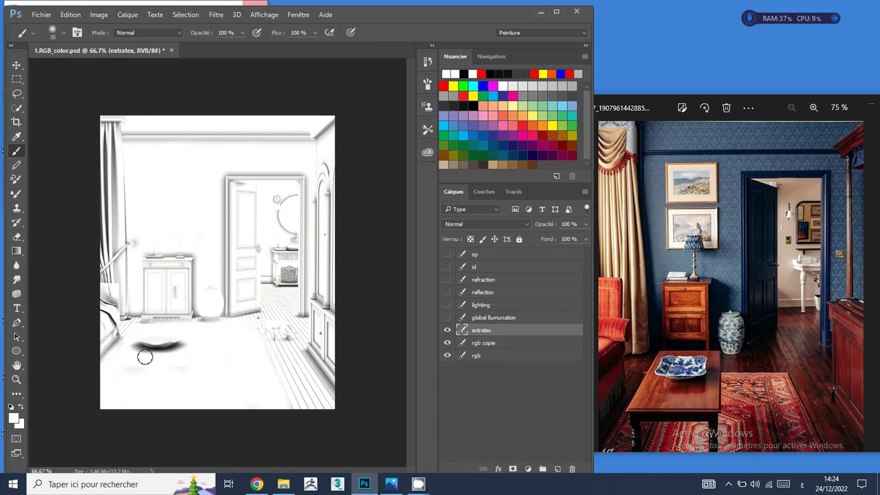
pyautogui.moveTo(288, 276); pyautogui.dragTo(291, 276)
# Step: Blend the extratex layer in Produit mode at 50% opacity
pyautogui.click(482, 225)
pyautogui.click(454, 260)
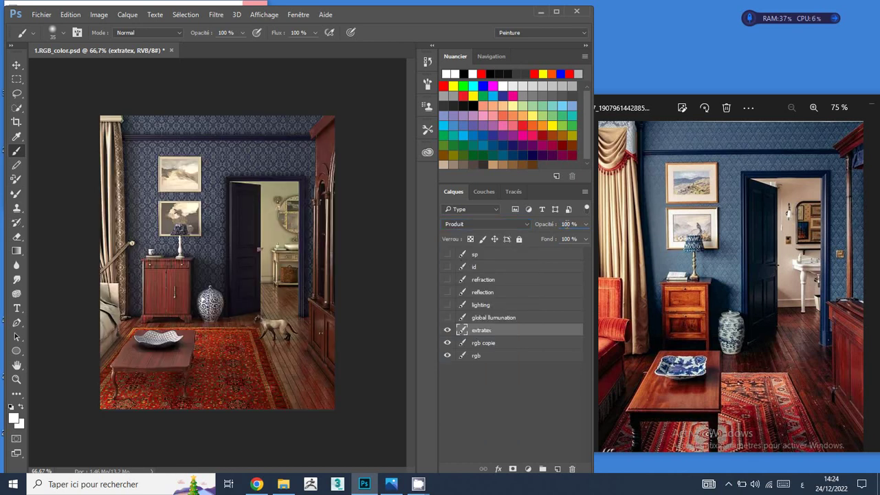
pyautogui.click(565, 225)
pyautogui.write('50')
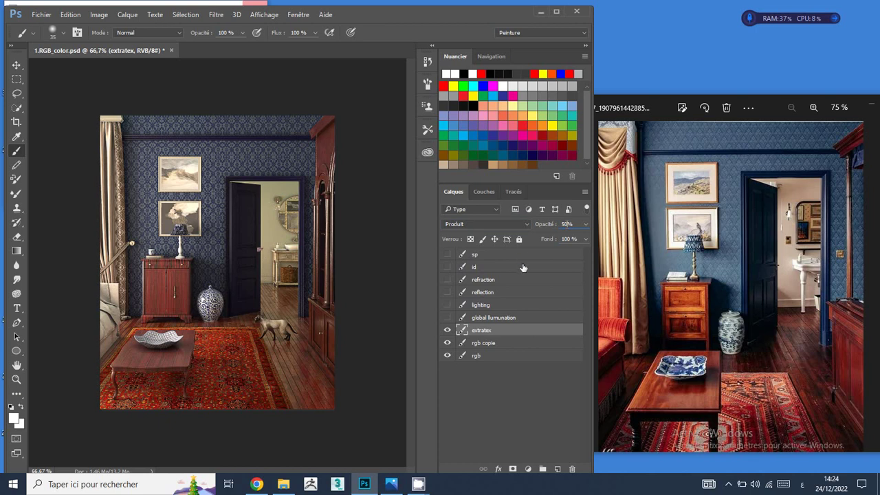
# Step: Use the Magic Wand on the id layer to select the green wall area, and hide the id layer again
pyautogui.click(448, 268)
pyautogui.click(486, 270)
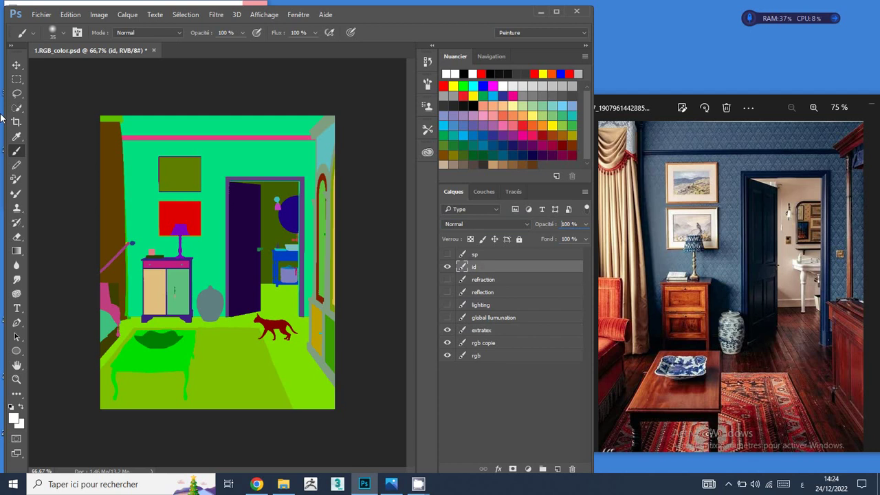
pyautogui.click(16, 110)
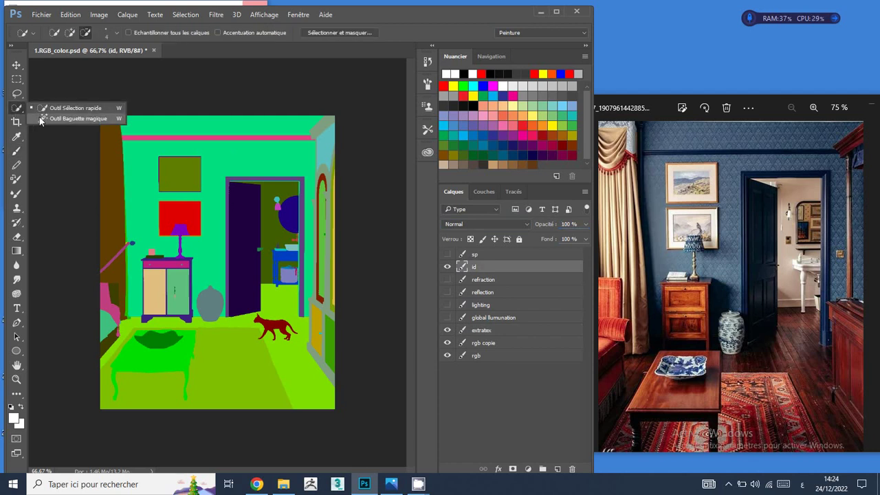
pyautogui.click(62, 118)
pyautogui.click(236, 157)
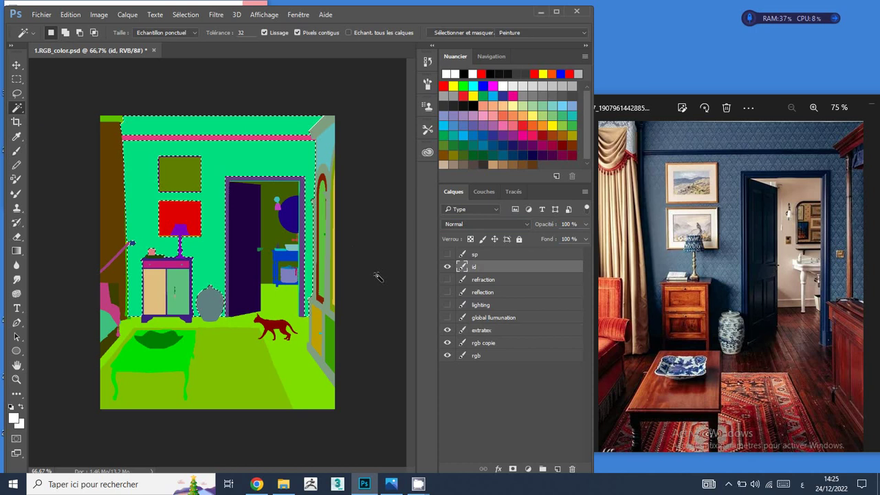
pyautogui.click(448, 267)
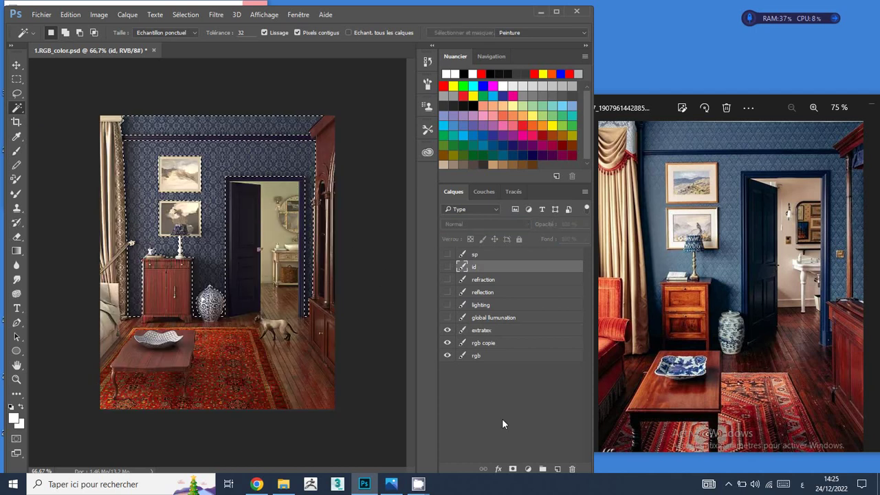
# Step: Add a Courbes adjustment masked to the wall and raise the curve's midpoint slightly to brighten the wallpaper
pyautogui.click(528, 469)
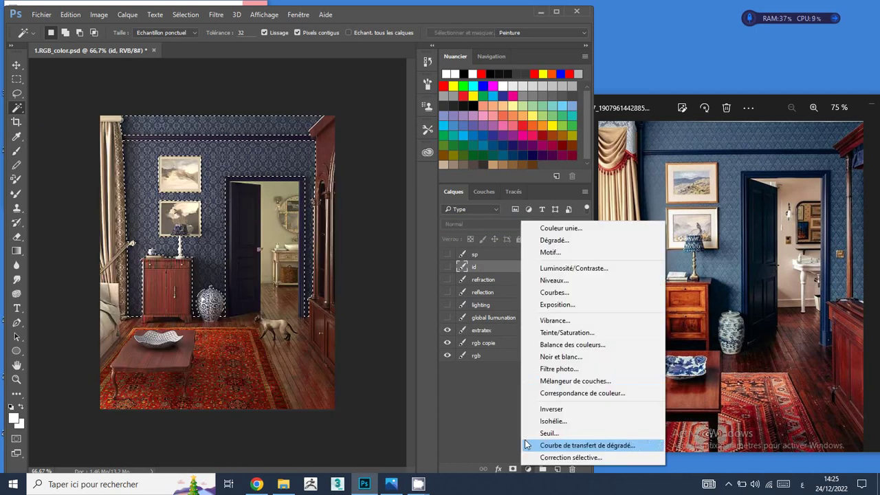
pyautogui.click(556, 294)
pyautogui.moveTo(500, 195); pyautogui.dragTo(495, 190)
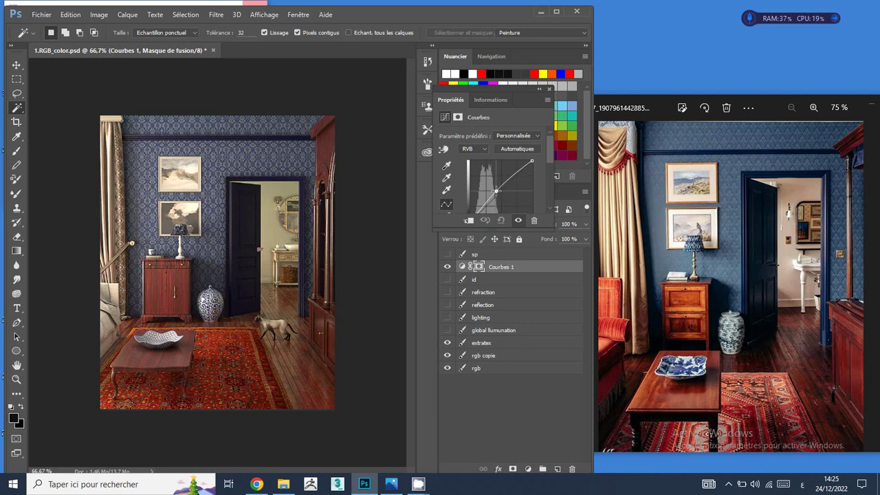
# Step: Reload the wall selection from the Courbes mask and add a Teinte/Saturation adjustment with saturation +27
pyautogui.keyDown('ctrl'); pyautogui.click(480, 270); pyautogui.keyUp('ctrl')
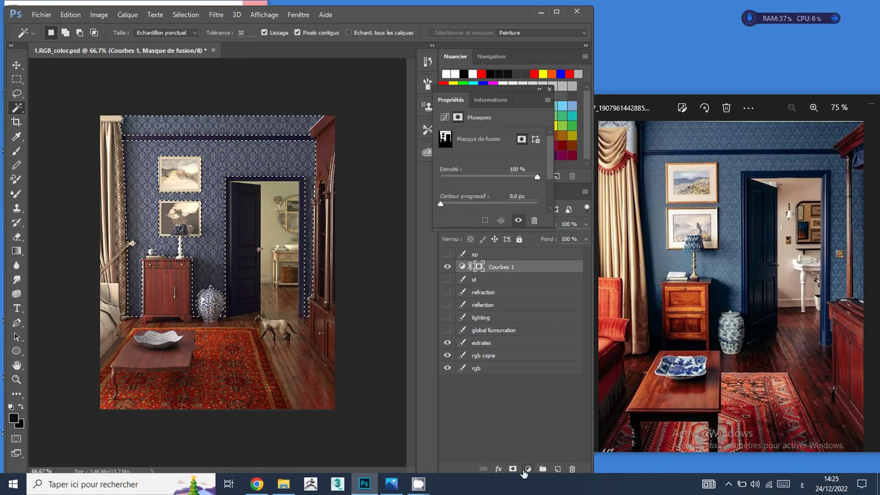
pyautogui.click(528, 469)
pyautogui.click(553, 334)
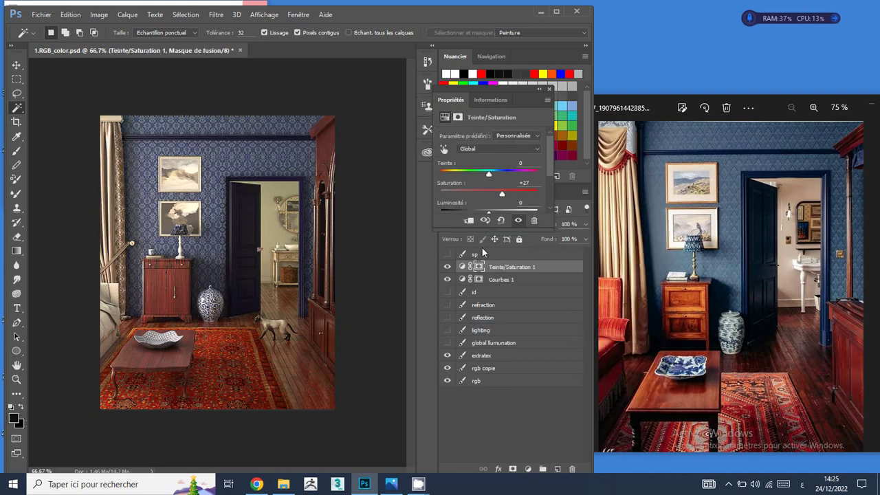
# Step: Reload the wall selection and add a Balance des couleurs adjustment shifting the wall's midtones toward cyan and blue
pyautogui.keyDown('ctrl'); pyautogui.click(480, 270); pyautogui.keyUp('ctrl')
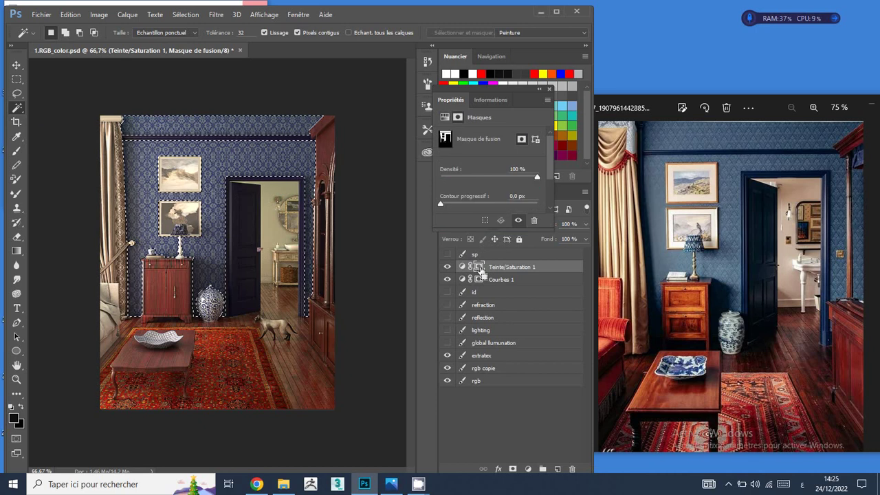
pyautogui.click(530, 473)
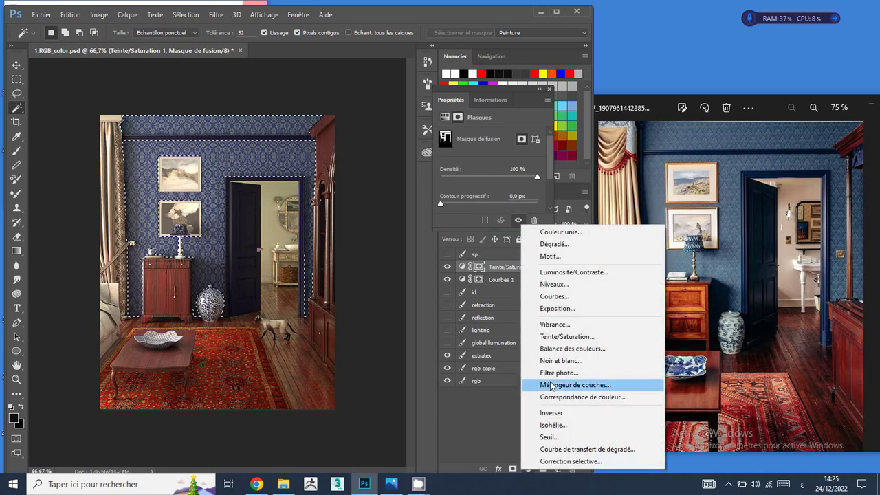
pyautogui.click(564, 346)
pyautogui.click(482, 192)
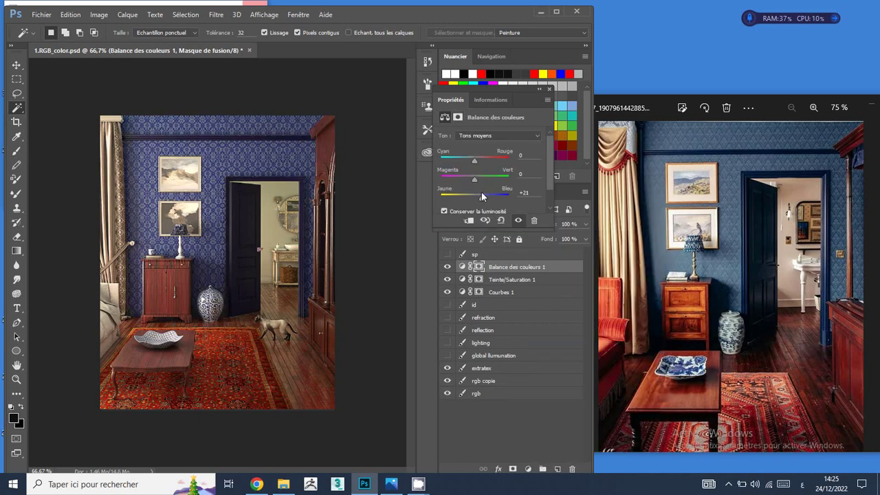
pyautogui.click(468, 159)
pyautogui.moveTo(480, 197); pyautogui.dragTo(479, 198)
# Step: Reload the wall selection and fill it on a new layer with a vertical gradient, white at the ceiling to black at the floor
pyautogui.keyDown('ctrl'); pyautogui.click(479, 267); pyautogui.keyUp('ctrl')
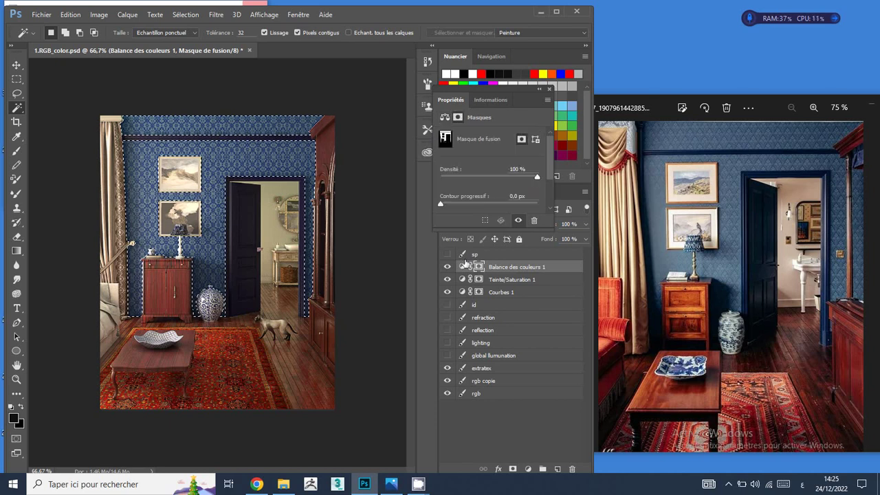
pyautogui.click(557, 468)
pyautogui.click(16, 251)
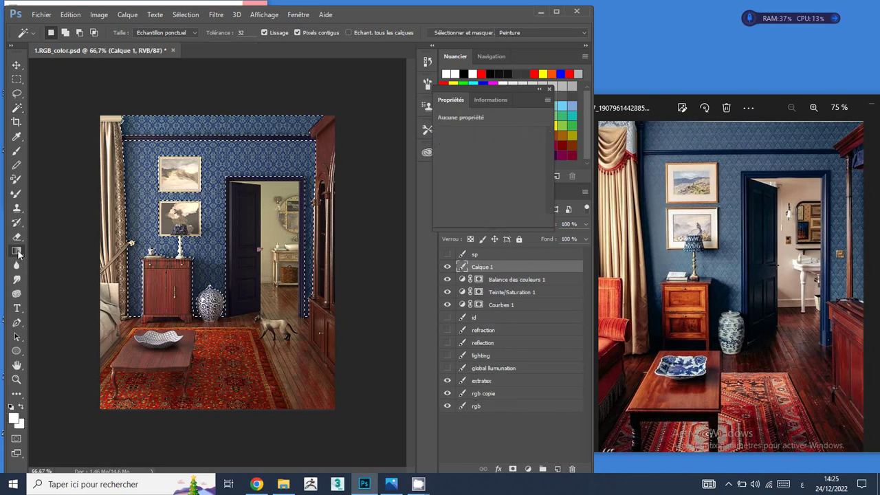
pyautogui.press('x')
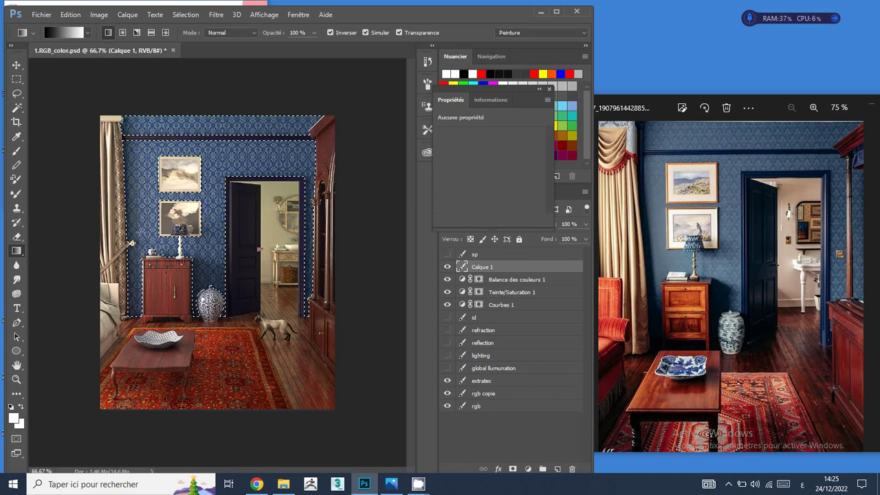
pyautogui.moveTo(200, 303); pyautogui.dragTo(218, 310)
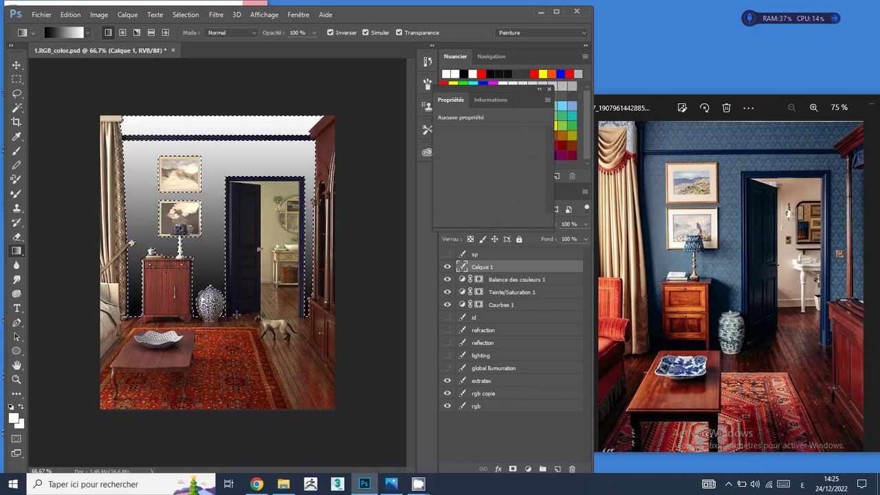
# Step: Deselect the wall and reduce the gradient layer's opacity to 10%
pyautogui.click(16, 94)
pyautogui.hotkey('ctrl', 'd')
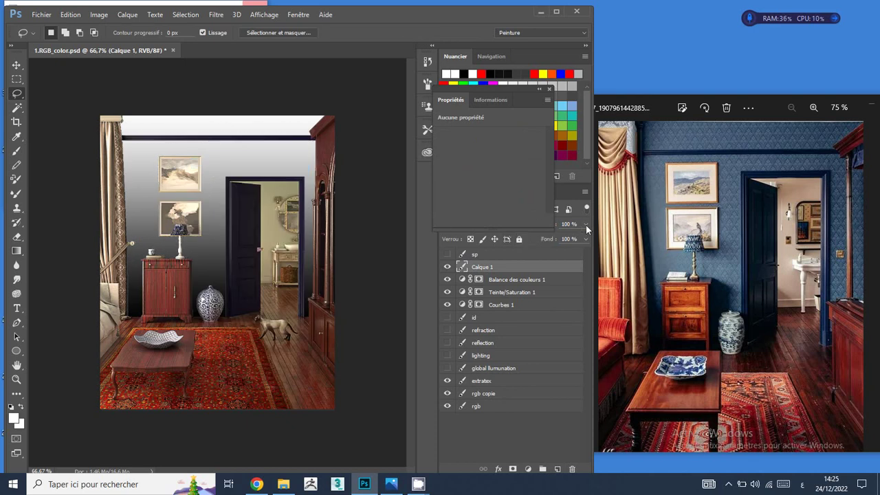
pyautogui.moveTo(560, 235); pyautogui.dragTo(540, 238)
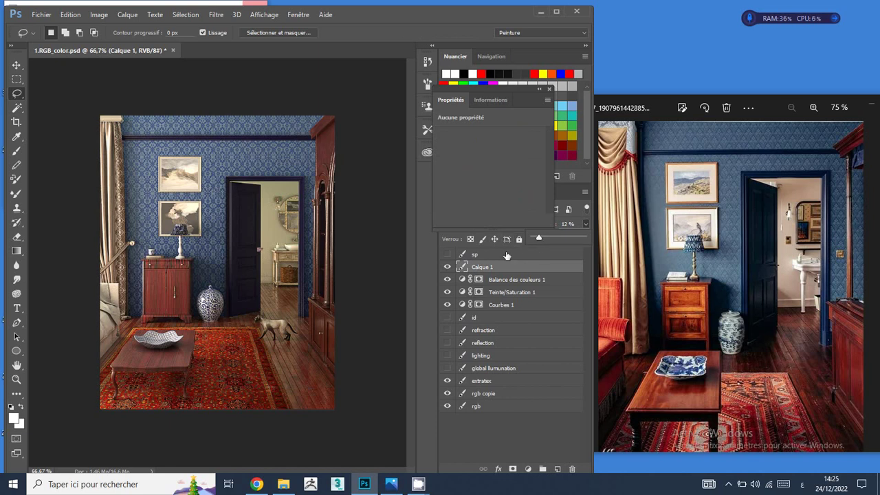
pyautogui.click(447, 268)
pyautogui.click(447, 267)
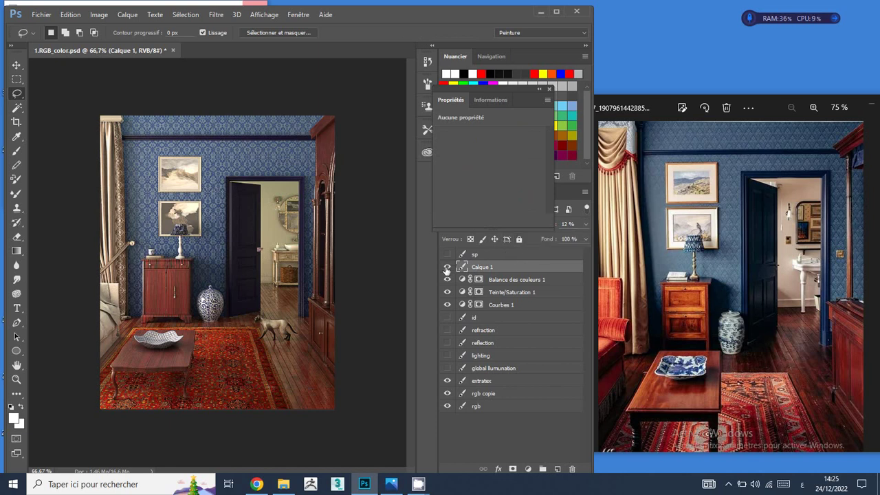
pyautogui.click(549, 89)
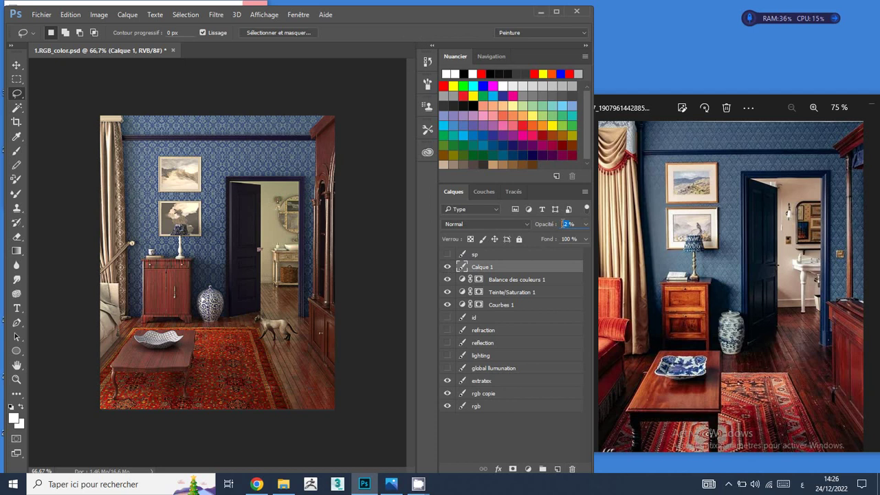
pyautogui.write('10')
# Step: Show the sp layer, set its blending to Superposition, and compare the image with and without it
pyautogui.click(448, 255)
pyautogui.click(488, 256)
pyautogui.click(495, 225)
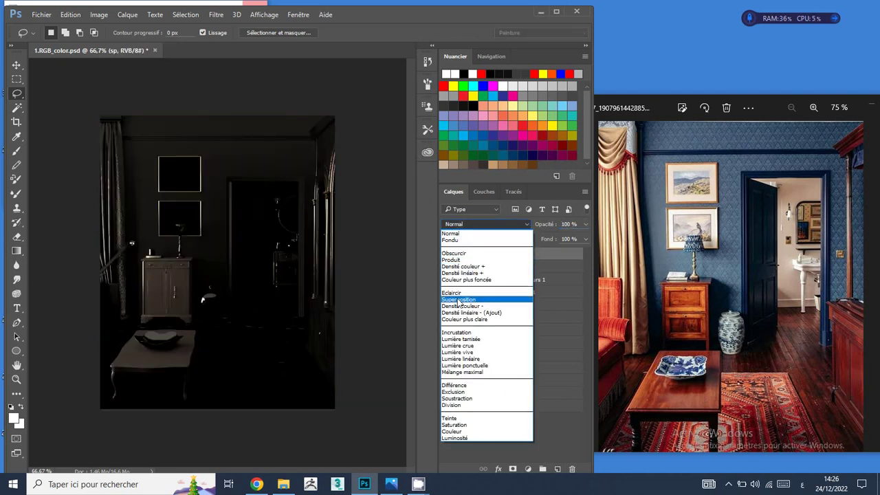
pyautogui.click(458, 300)
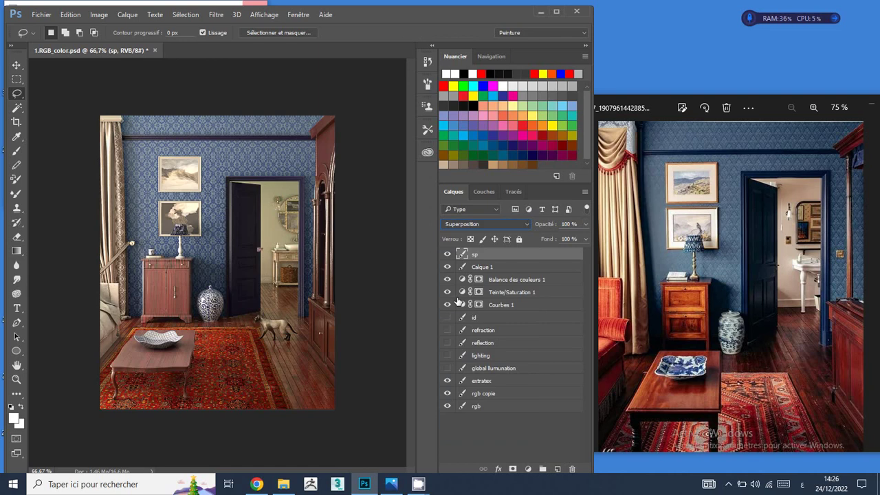
pyautogui.click(447, 255)
pyautogui.click(447, 255)
pyautogui.click(447, 255)
pyautogui.click(447, 255)
# Step: Add a layer mask to the sp layer and set up the Brush with foreground colour 686868
pyautogui.click(512, 471)
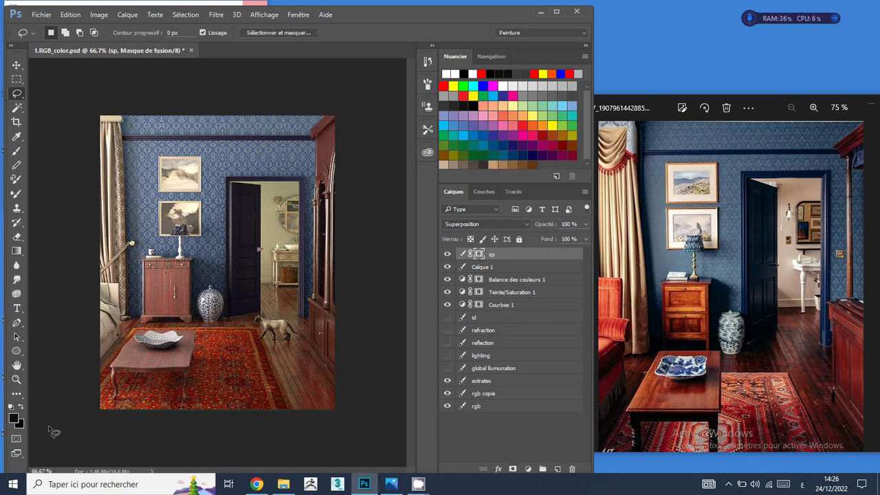
pyautogui.click(15, 415)
pyautogui.write('686868')
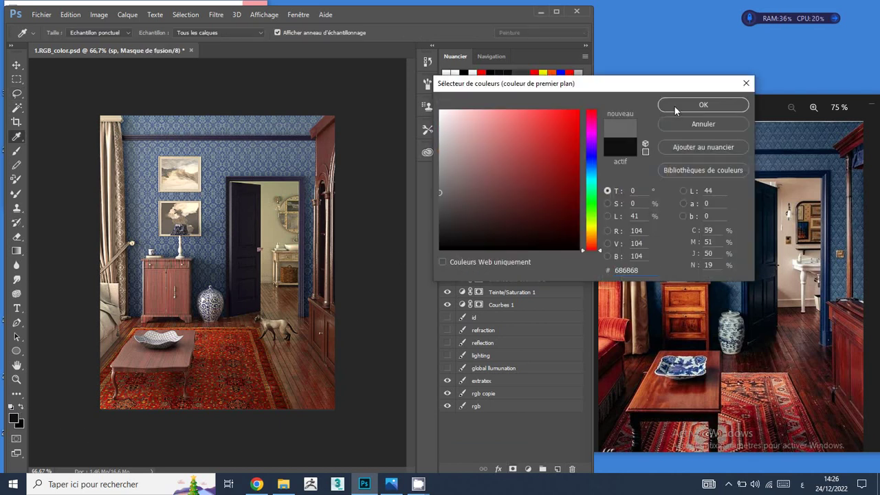
pyautogui.click(674, 105)
pyautogui.click(16, 151)
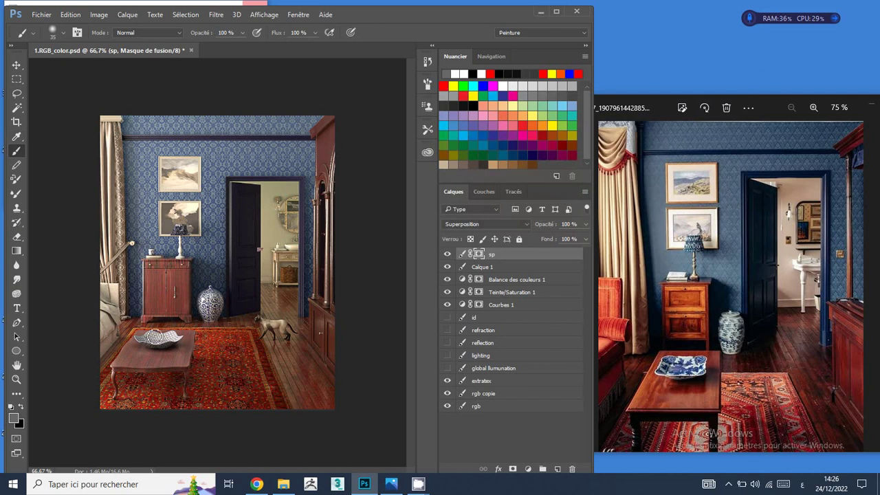
# Step: Paint the sp layer's mask over the coffee table
pyautogui.click(180, 345)
# Step: Using the Magic Wand on the id layer, select the coffee table, the small cabinet and the tall bookcase together
pyautogui.click(17, 108)
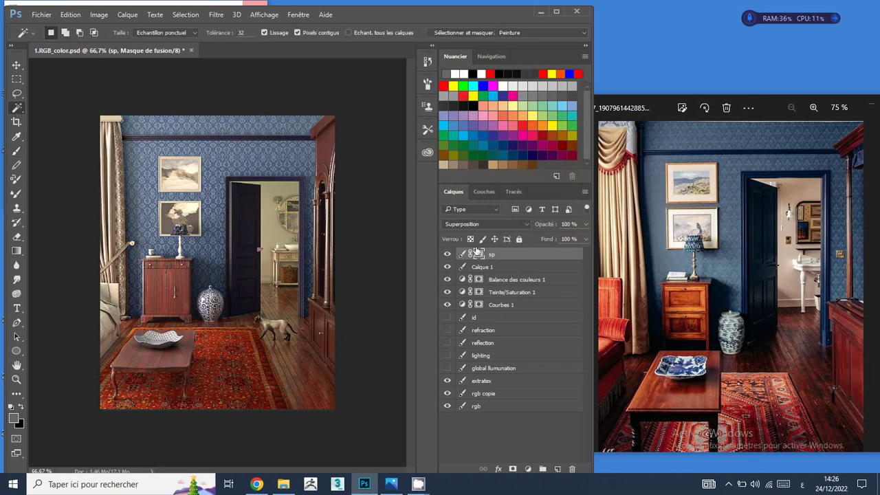
pyautogui.click(480, 317)
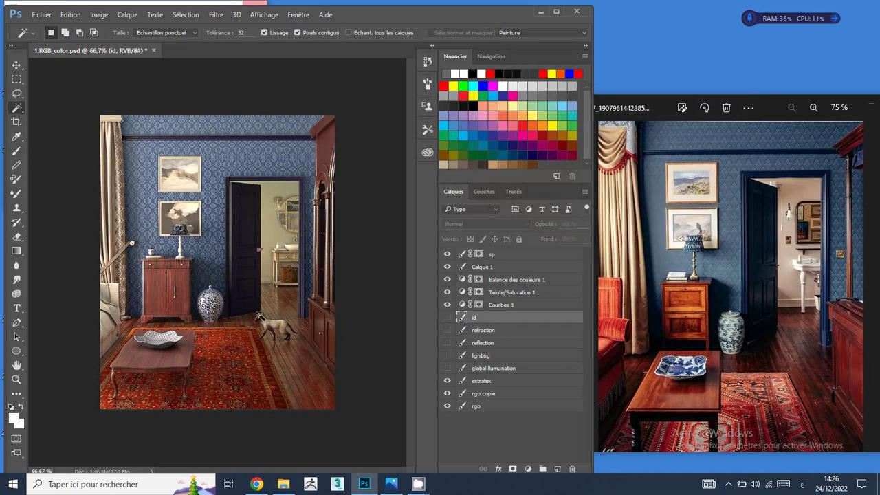
pyautogui.click(175, 356)
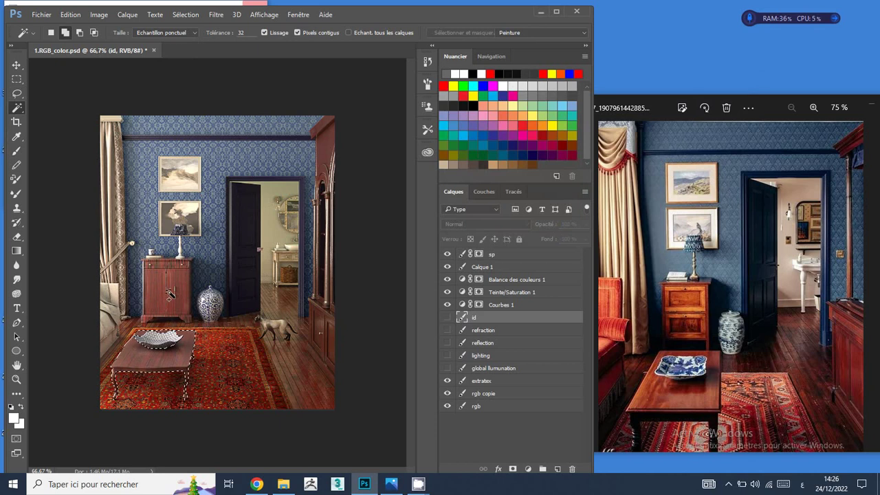
pyautogui.click(176, 274)
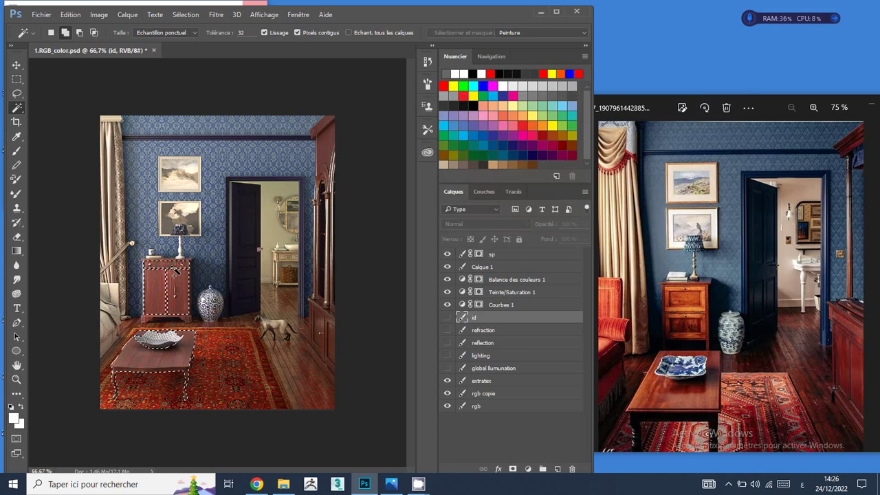
pyautogui.click(186, 322)
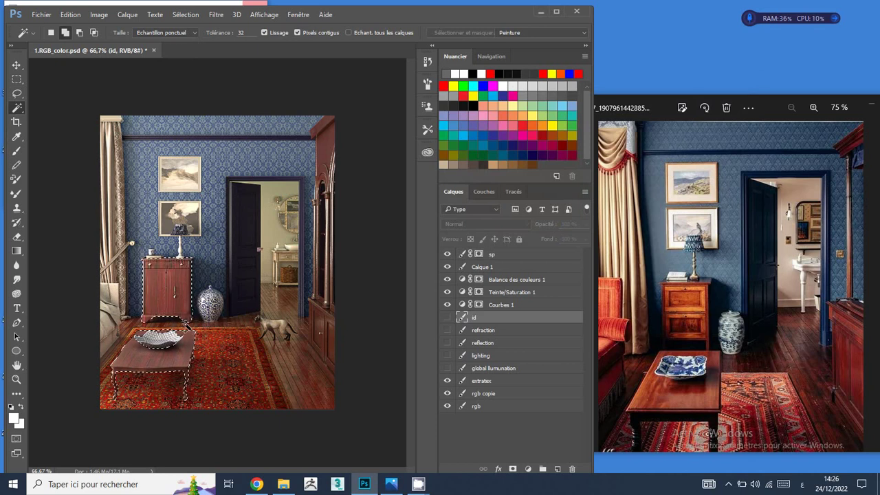
pyautogui.click(329, 331)
pyautogui.click(322, 321)
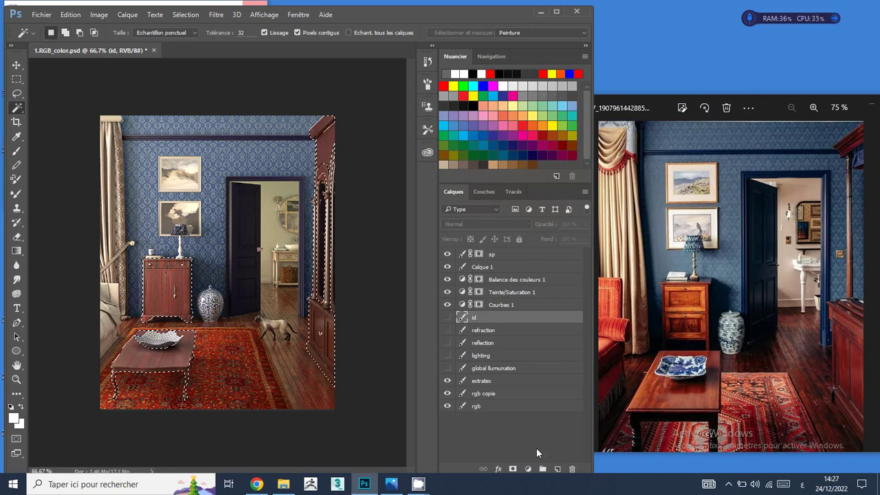
# Step: Add a Teinte/Saturation adjustment with saturation +14 and a Balance des couleurs adjustment with midtone Cyan–Rouge +21, both masked to the selected furniture
pyautogui.click(529, 469)
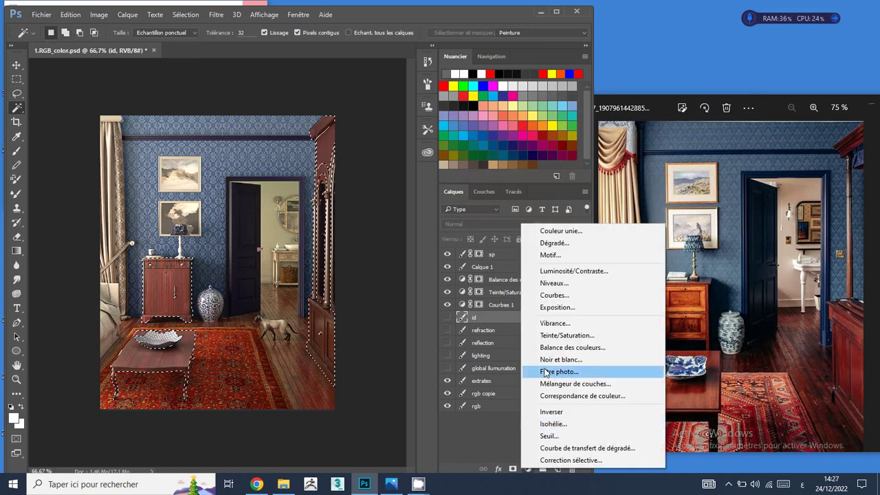
pyautogui.click(559, 336)
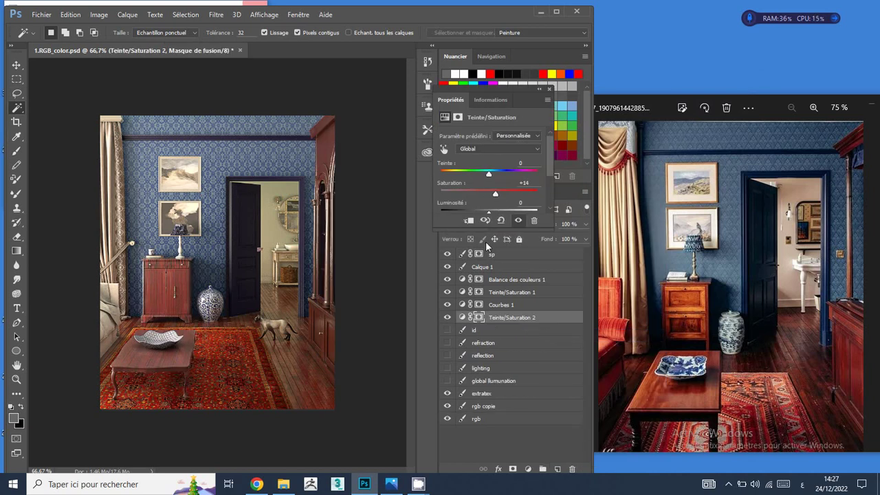
pyautogui.keyDown('ctrl'); pyautogui.click(479, 317); pyautogui.keyUp('ctrl')
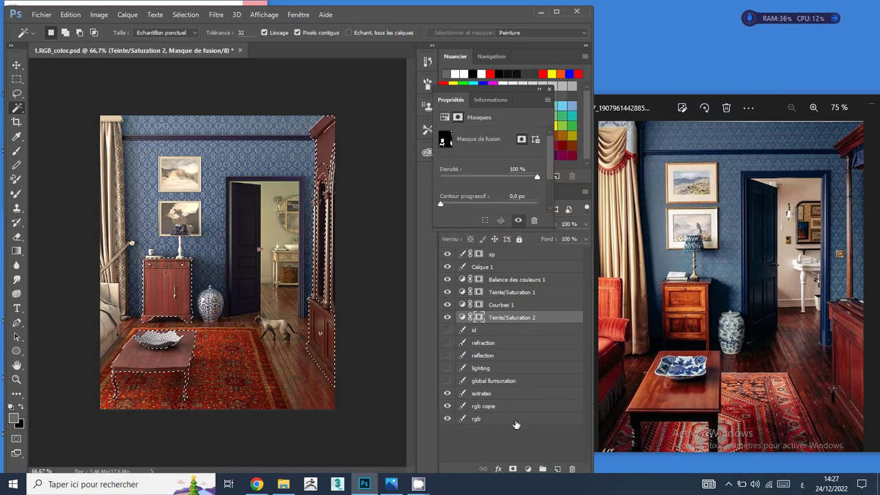
pyautogui.click(529, 469)
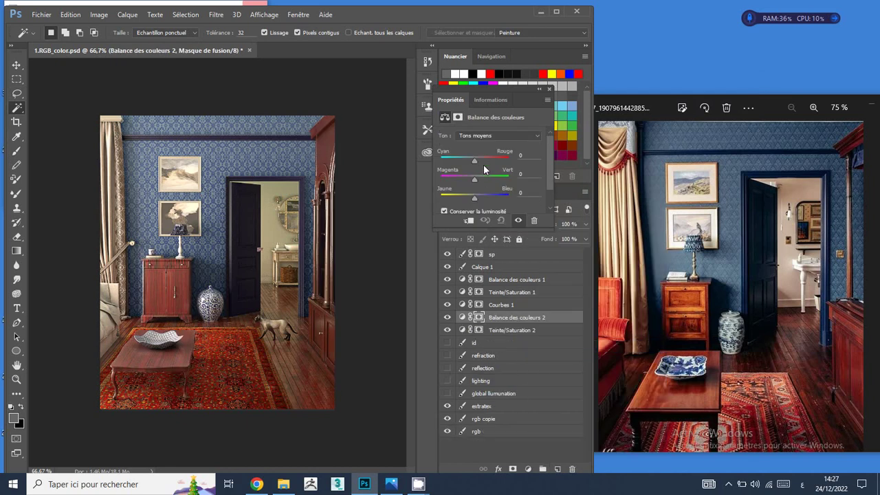
pyautogui.click(482, 157)
# Step: Set the Calque 1 gradient layer's blending mode to Incrustation and its opacity to 12%
pyautogui.click(447, 266)
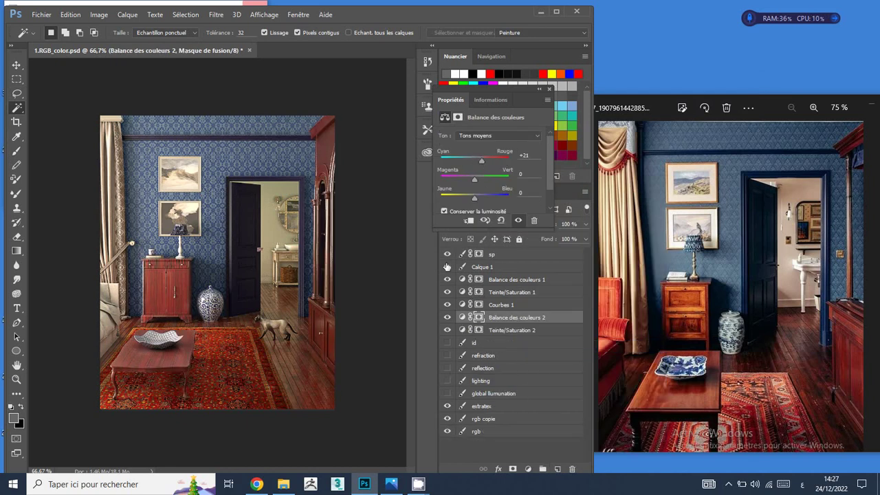
pyautogui.click(497, 270)
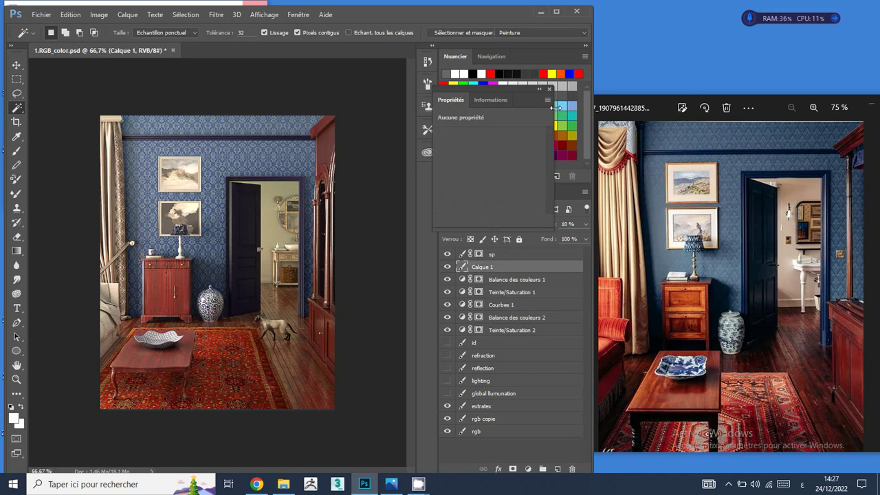
pyautogui.click(548, 88)
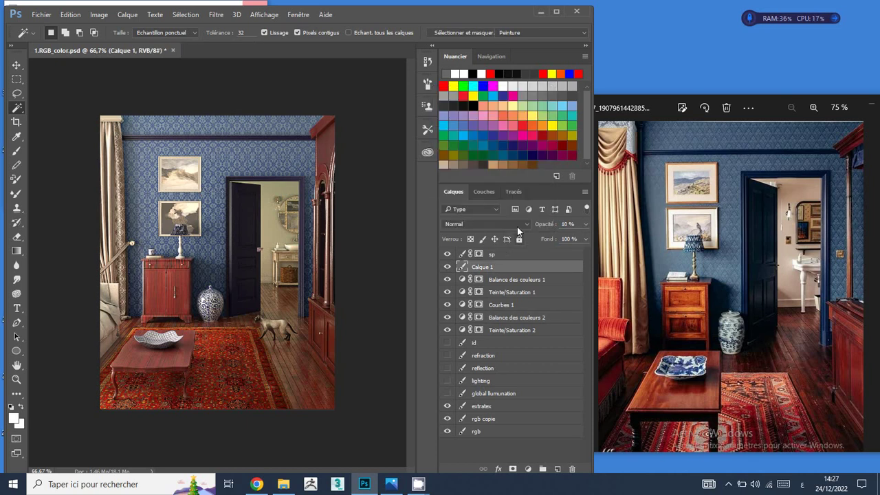
pyautogui.click(518, 227)
pyautogui.click(492, 331)
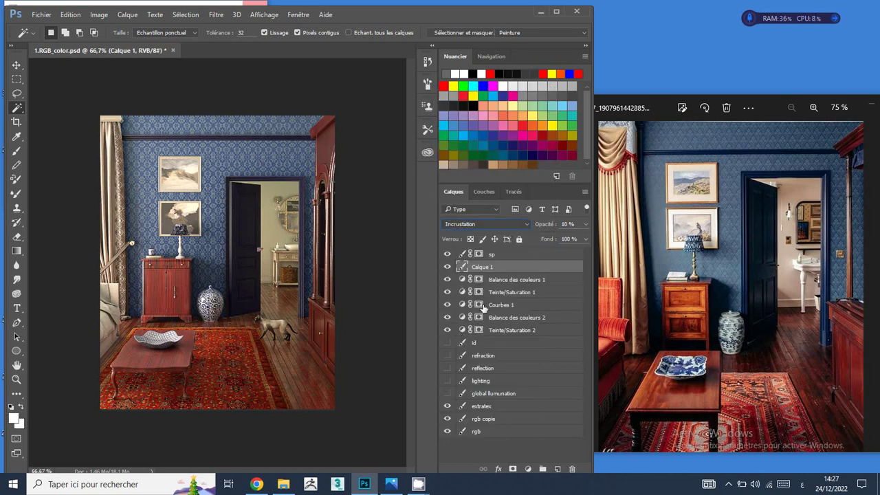
pyautogui.click(586, 224)
pyautogui.click(546, 238)
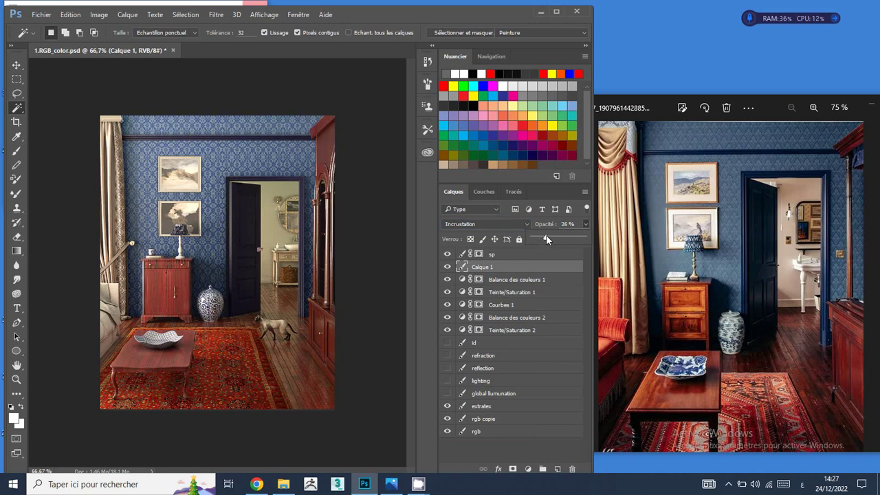
pyautogui.moveTo(546, 239); pyautogui.dragTo(539, 238)
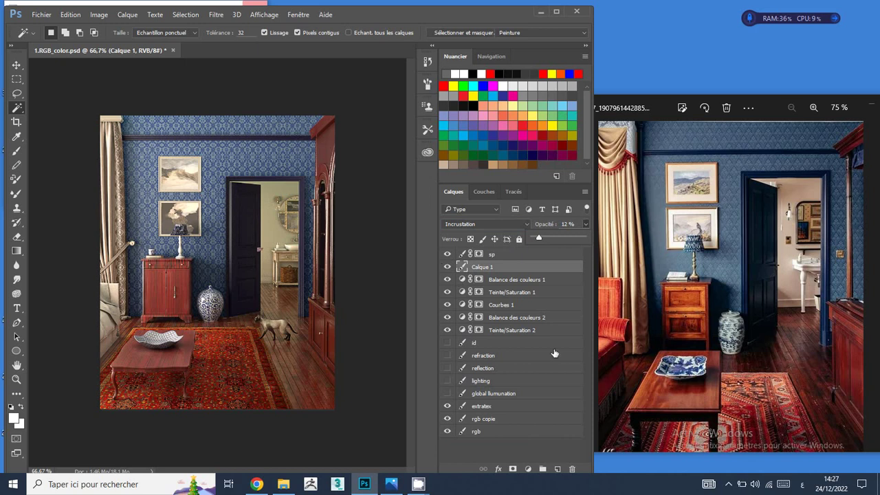
# Step: Show the lighting layer, set its blending mode to Lumière tamisée and reduce its opacity to 47%
pyautogui.click(448, 381)
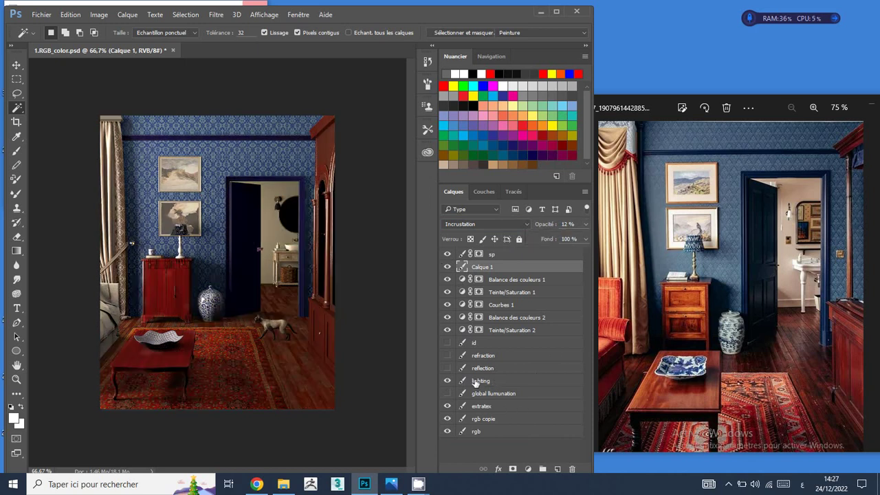
pyautogui.click(482, 382)
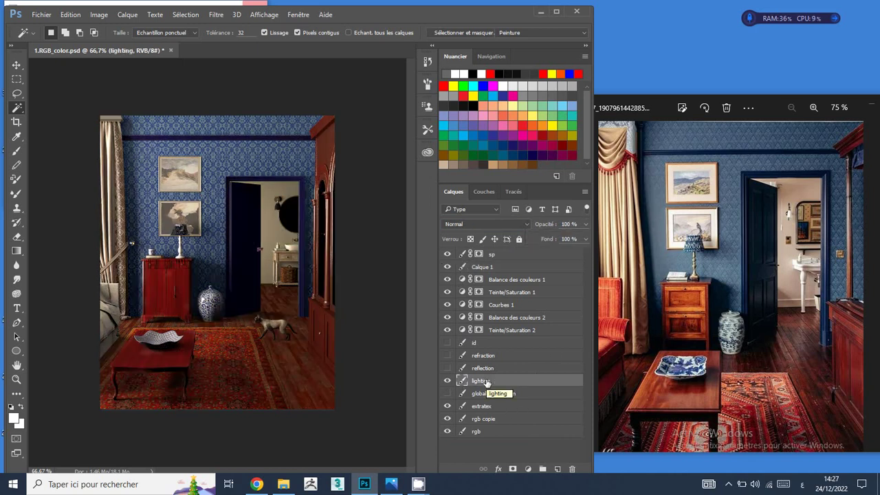
pyautogui.click(514, 226)
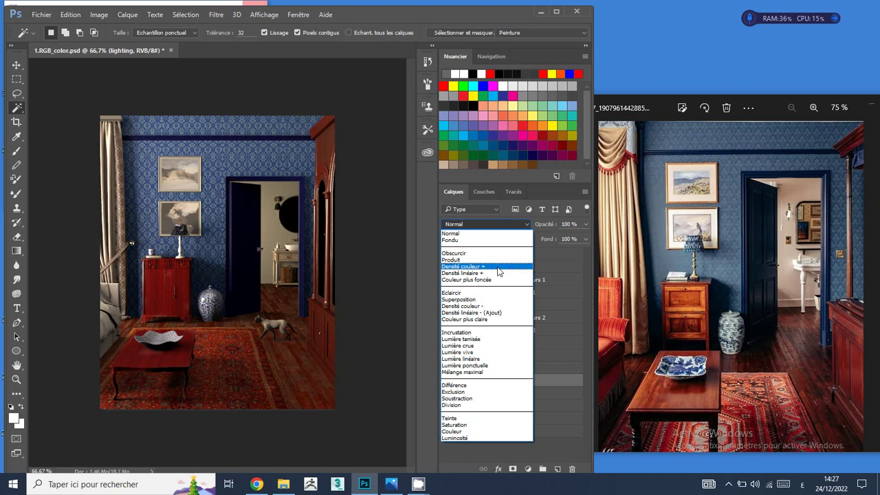
pyautogui.click(474, 339)
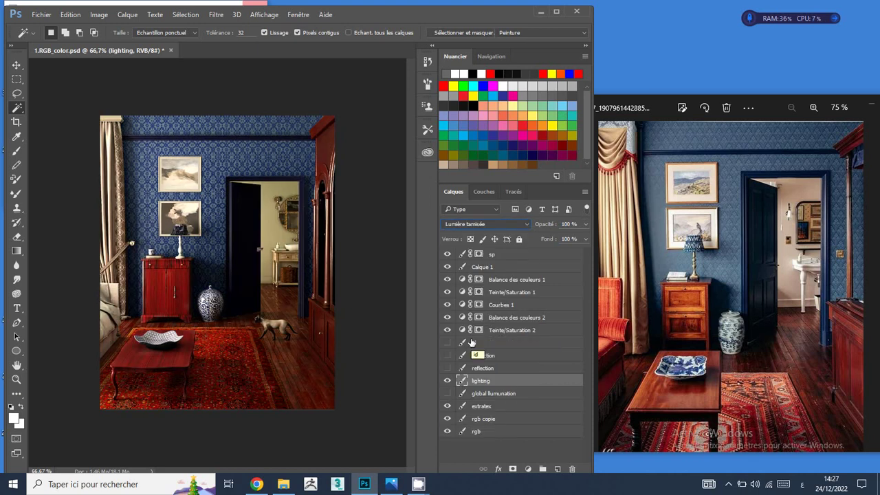
pyautogui.click(586, 224)
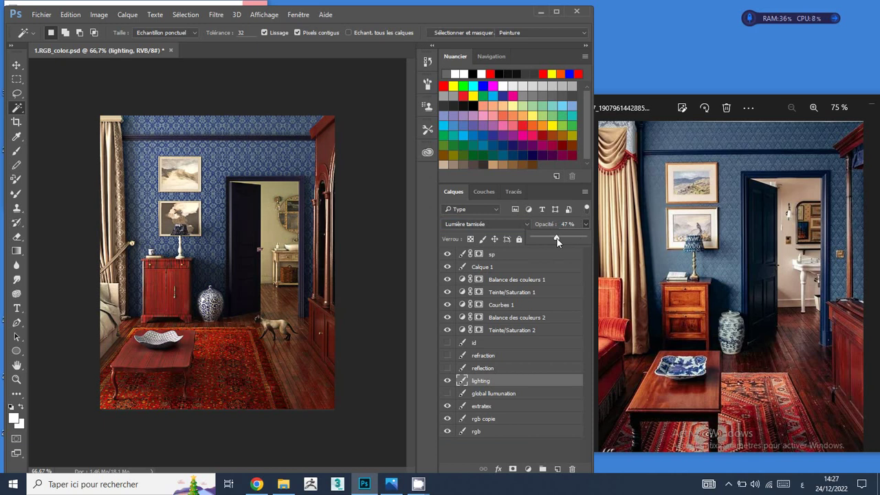
# Step: Set the Calque 1 gradient layer's opacity to 16%
pyautogui.click(506, 268)
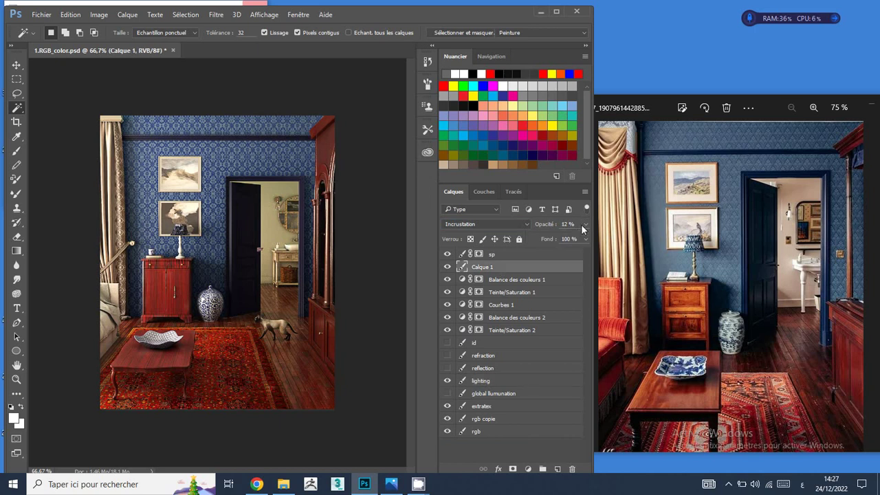
pyautogui.click(550, 237)
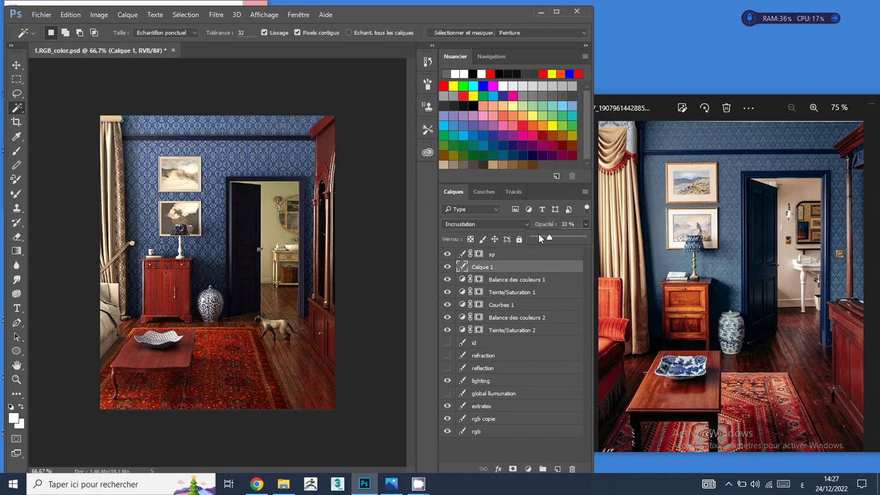
pyautogui.click(541, 237)
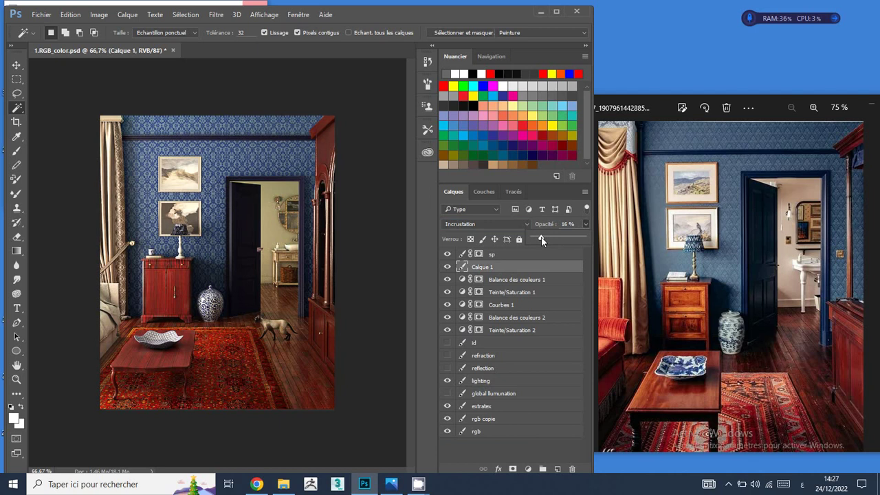
# Step: Add a layer mask to the lighting layer and set up a 122-pixel Brush with black (000000) as foreground colour
pyautogui.click(481, 382)
pyautogui.click(16, 151)
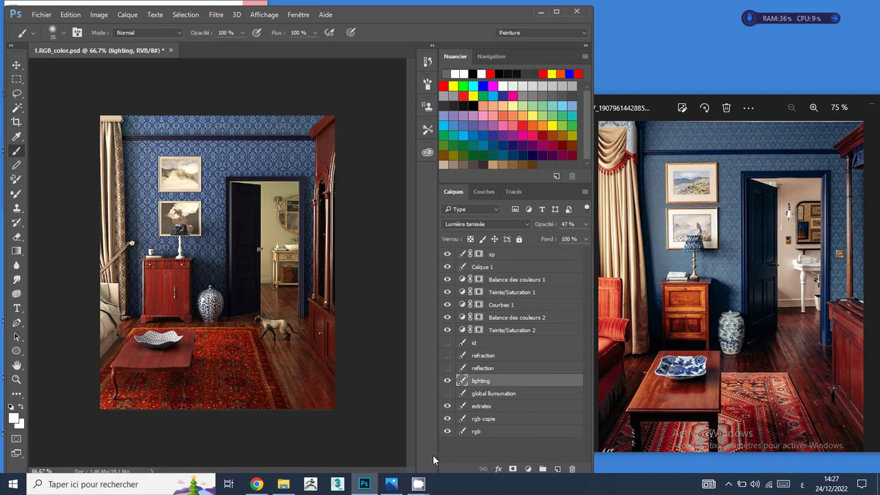
pyautogui.click(513, 468)
pyautogui.moveTo(282, 328); pyautogui.dragTo(311, 340)
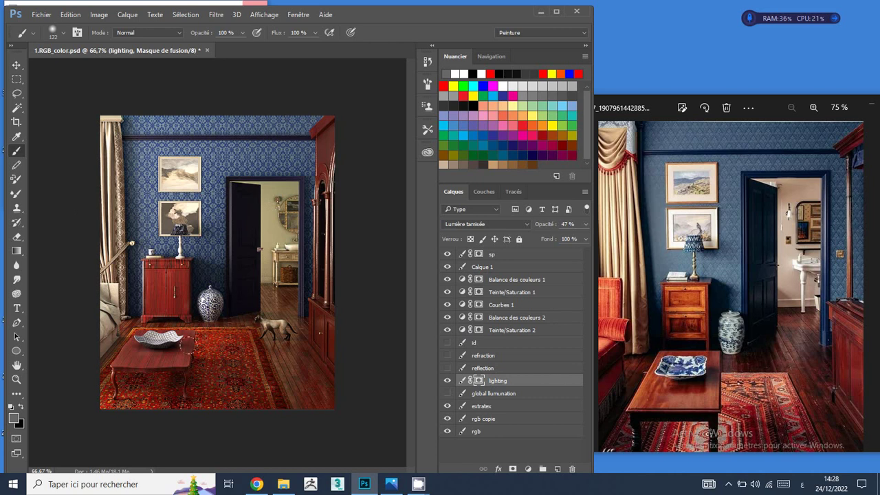
pyautogui.click(13, 418)
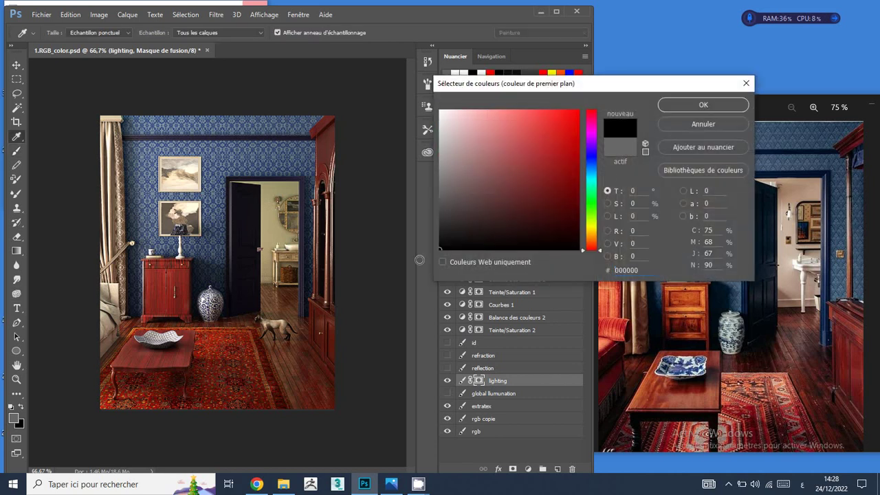
pyautogui.click(703, 105)
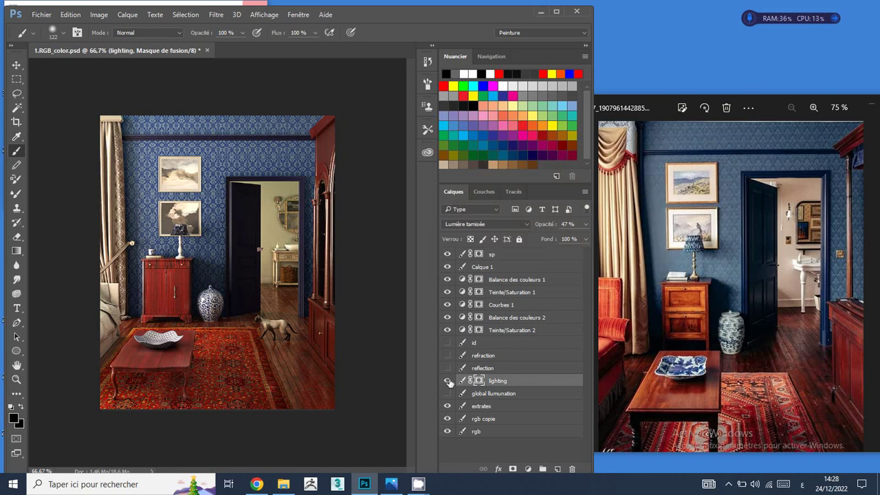
# Step: Raise the lighting layer to 100% opacity, paint its mask black over the coffee table, and reduce the opacity to 28%
pyautogui.click(586, 224)
pyautogui.moveTo(559, 239); pyautogui.dragTo(588, 239)
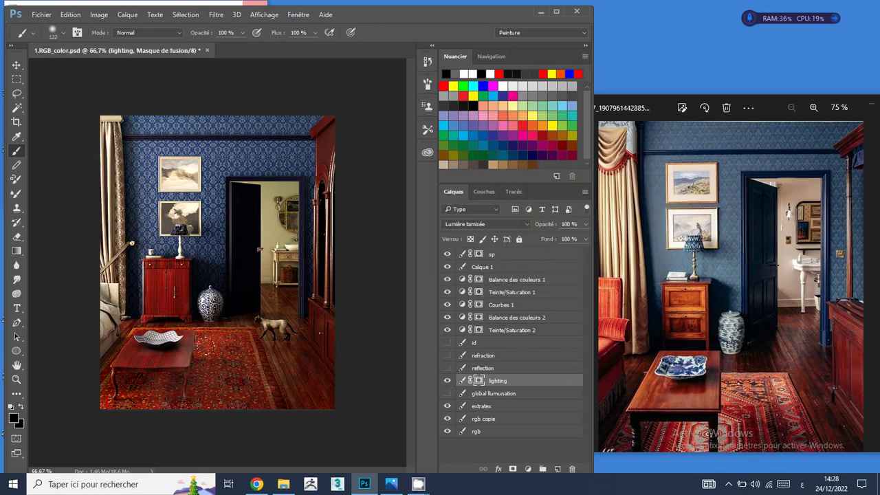
pyautogui.moveTo(169, 346)
pyautogui.mouseDown()
pyautogui.moveTo(175, 332)
pyautogui.moveTo(141, 328)
pyautogui.moveTo(111, 347)
pyautogui.mouseUp()
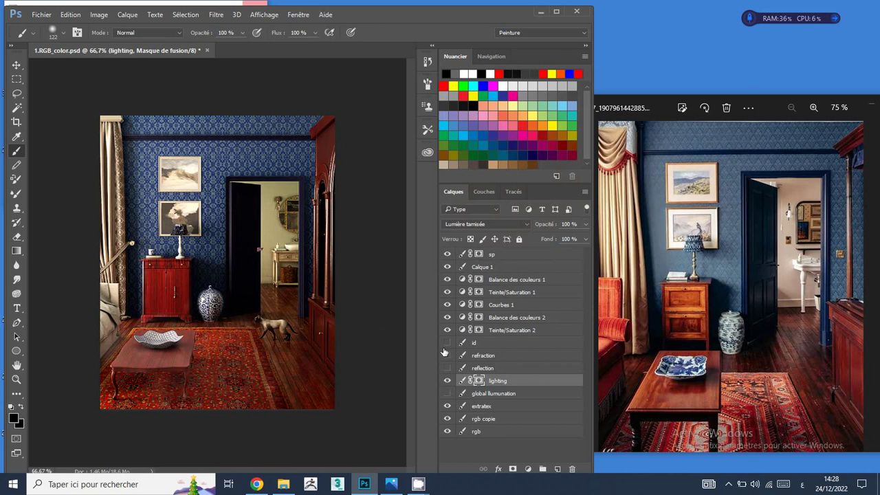
pyautogui.click(585, 224)
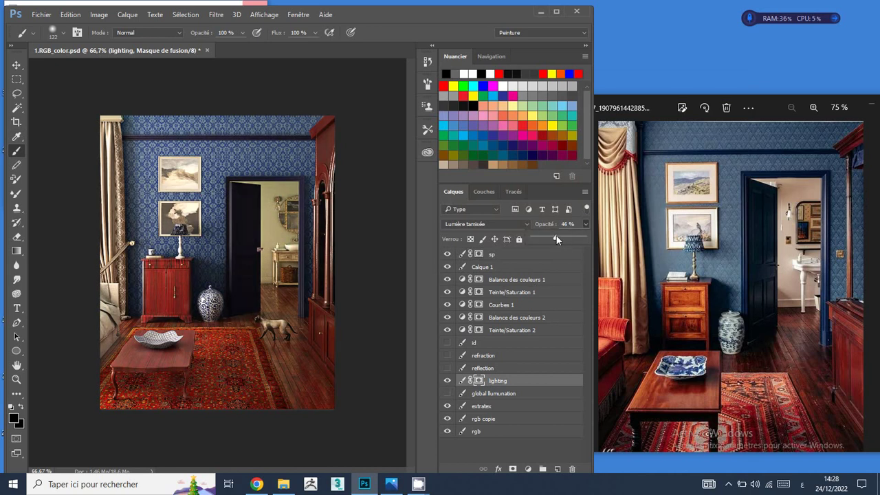
pyautogui.click(547, 236)
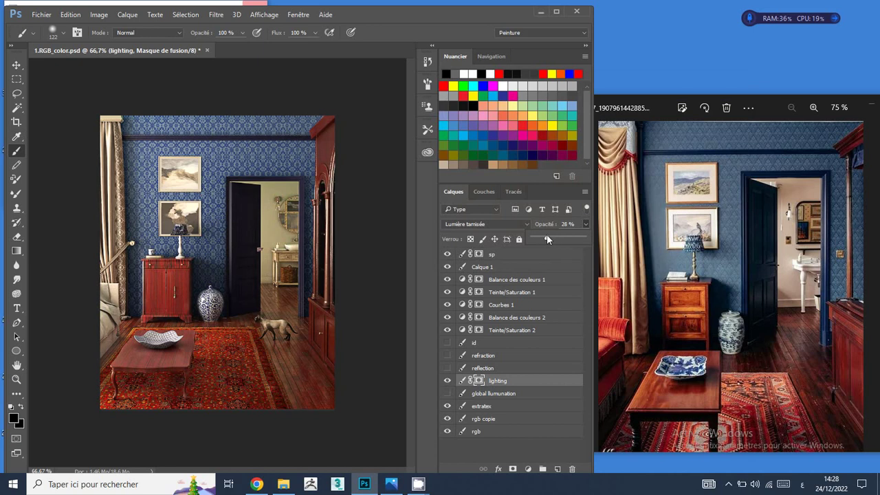
# Step: Set the Calque 1 gradient layer's opacity to 20%
pyautogui.click(495, 267)
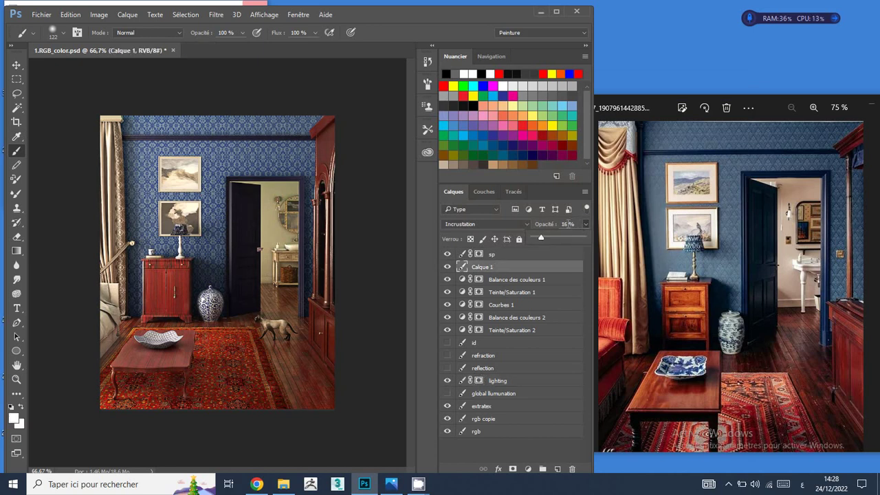
pyautogui.click(567, 224)
pyautogui.write('25')
pyautogui.press('BackSpace')
pyautogui.write('0')
pyautogui.press('Return')
# Step: Using the Magic Wand on the id layer, select the wall of the room behind the open door
pyautogui.click(486, 344)
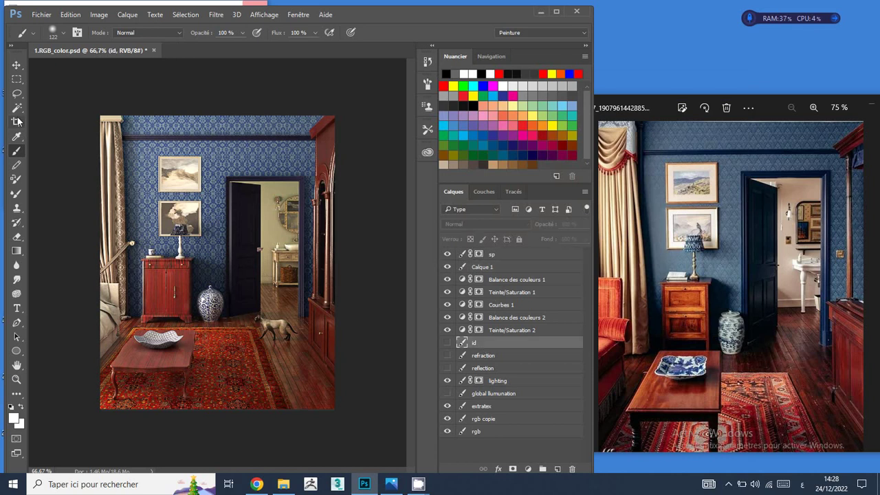
pyautogui.press('w')
pyautogui.click(280, 225)
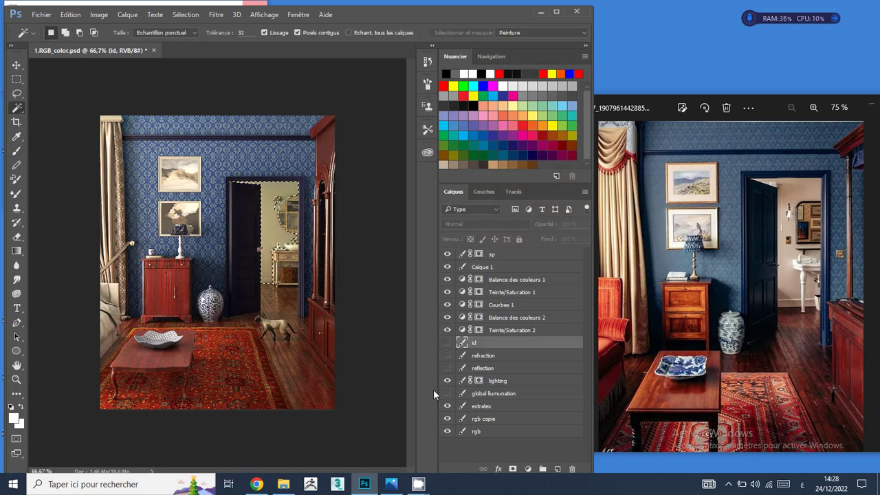
# Step: Add a Hue/Saturation adjustment layer for the selected wall behind the door and lower its saturation
pyautogui.click(528, 469)
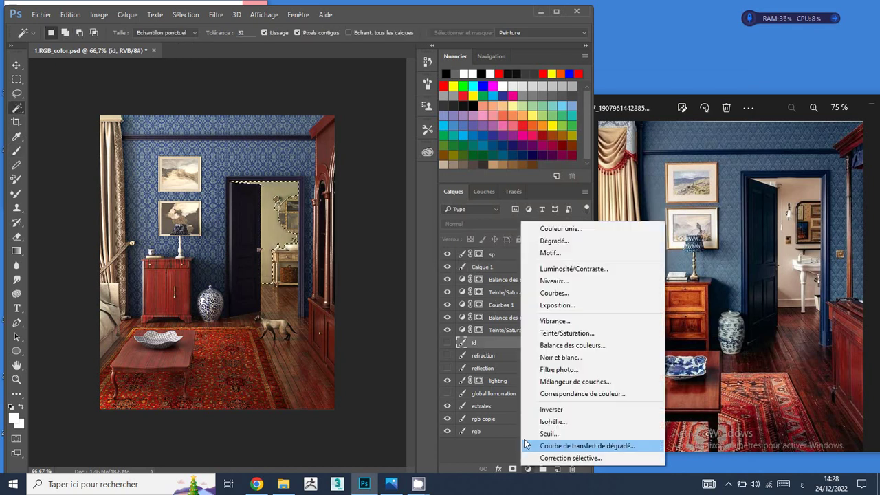
pyautogui.click(557, 332)
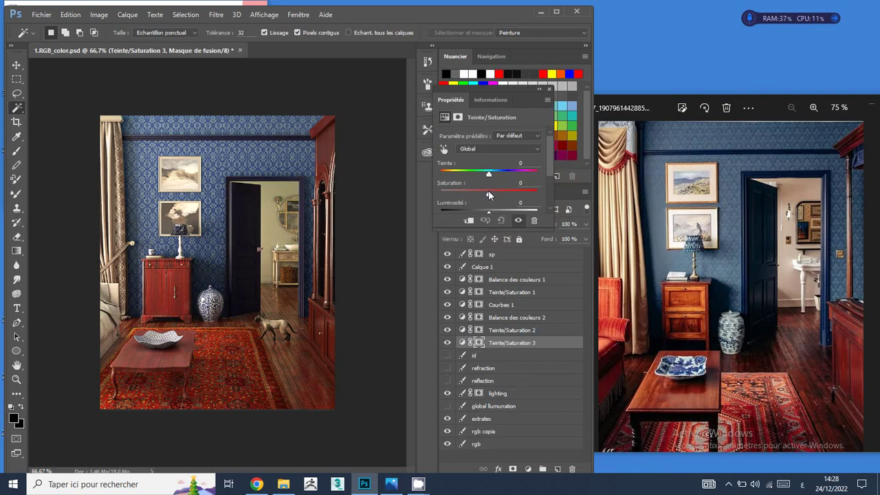
pyautogui.moveTo(488, 192); pyautogui.dragTo(461, 194)
# Step: Reload the back-room wall mask as a selection, brighten it with a Curves adjustment layer, and compare with the sp layer off and on
pyautogui.keyDown('ctrl'); pyautogui.click(480, 342); pyautogui.keyUp('ctrl')
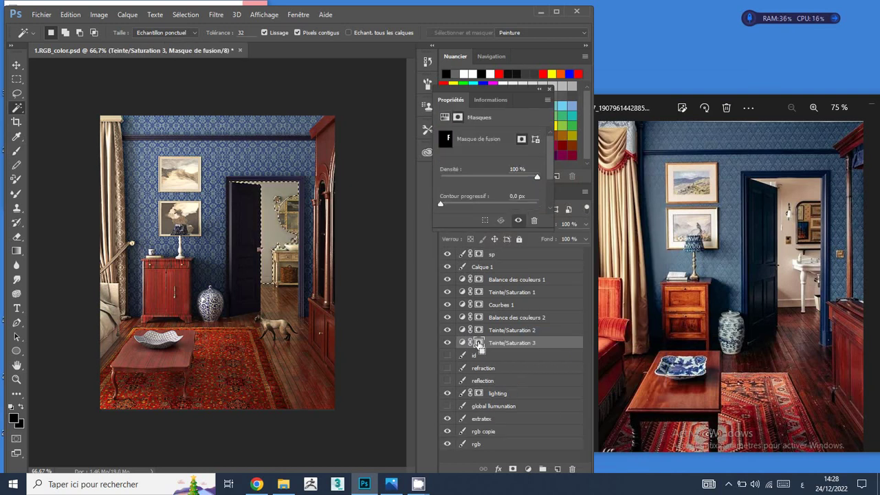
pyautogui.click(528, 469)
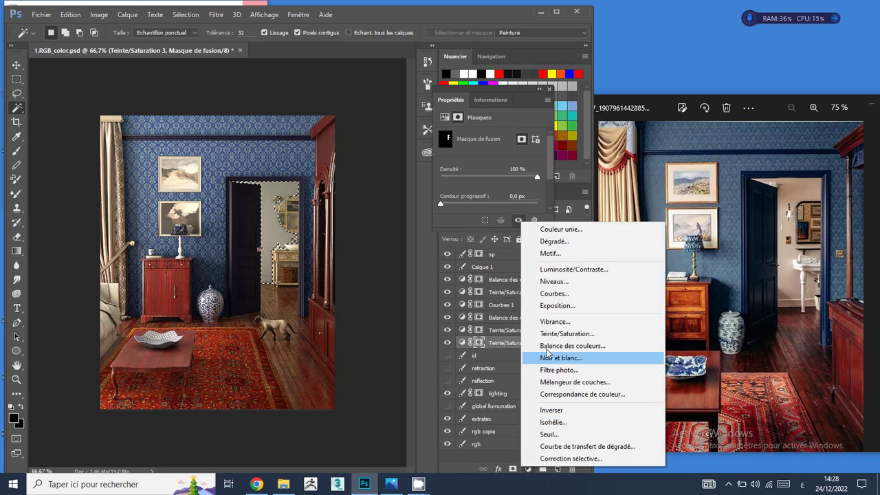
pyautogui.click(555, 294)
pyautogui.moveTo(495, 197); pyautogui.dragTo(493, 196)
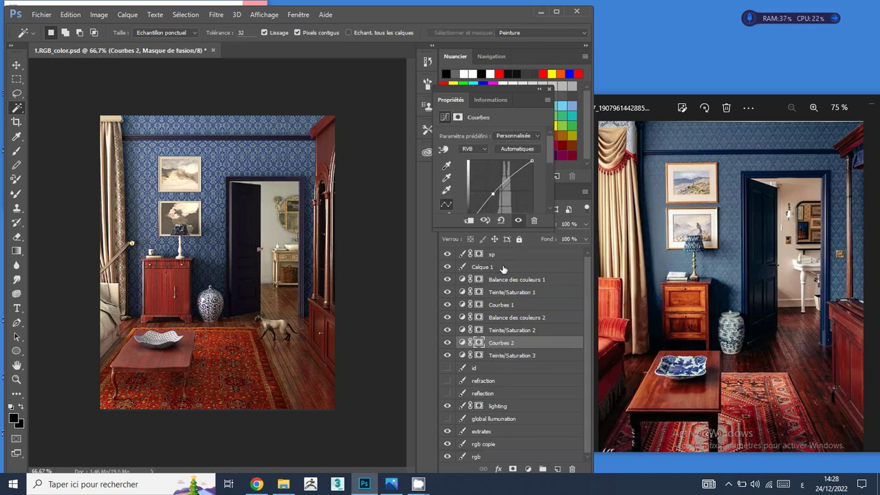
pyautogui.click(445, 255)
pyautogui.click(445, 254)
# Step: Try to select the wooden floor without the rug using the Magic Wand on the id layer
pyautogui.click(478, 370)
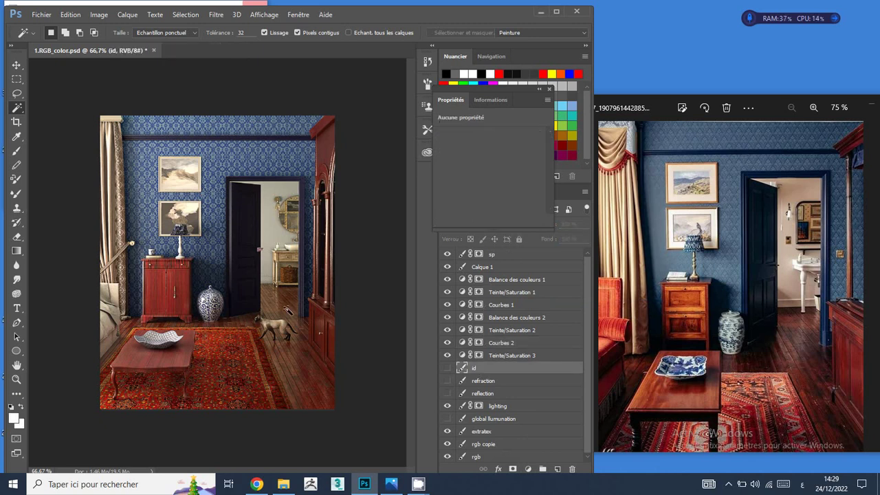
pyautogui.click(289, 311)
pyautogui.keyDown('alt'); pyautogui.click(287, 335); pyautogui.keyUp('alt')
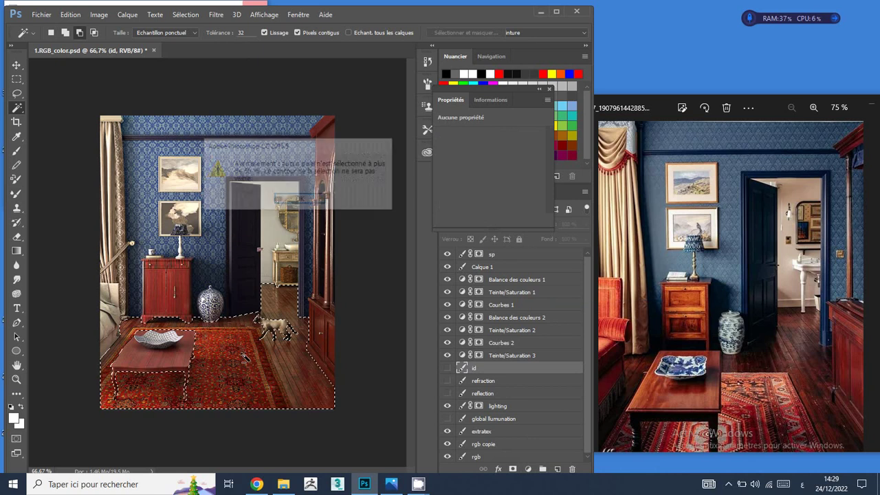
pyautogui.click(300, 200)
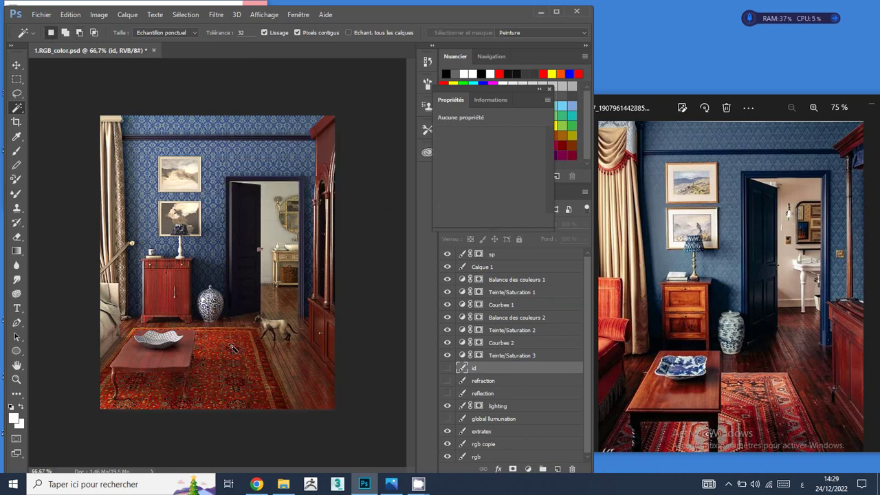
pyautogui.press('alt')
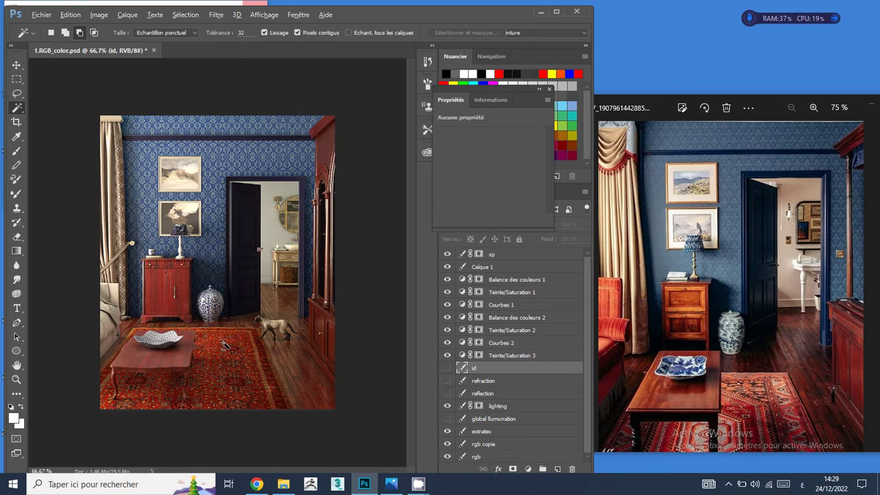
pyautogui.click(224, 345)
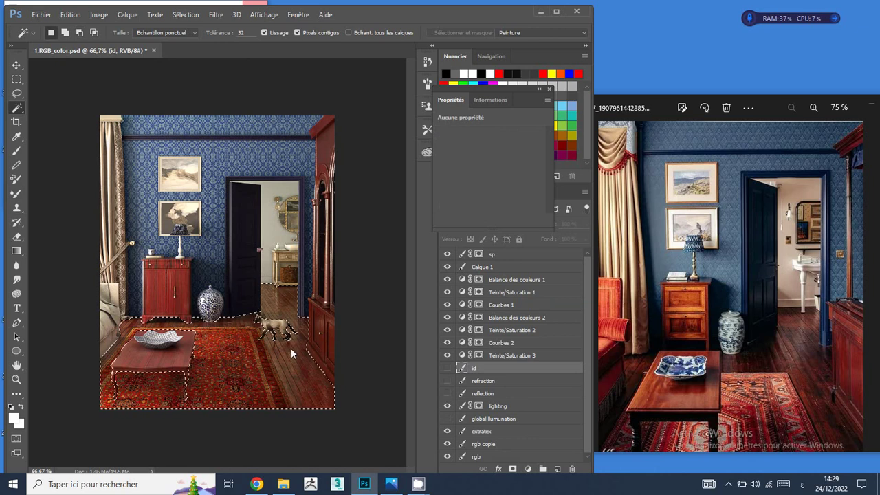
# Step: Clear the selection and select only the wooden floorboards around the rug and behind the door with the Quick Selection tool
pyautogui.rightClick(19, 109)
pyautogui.click(75, 108)
pyautogui.rightClick(196, 212)
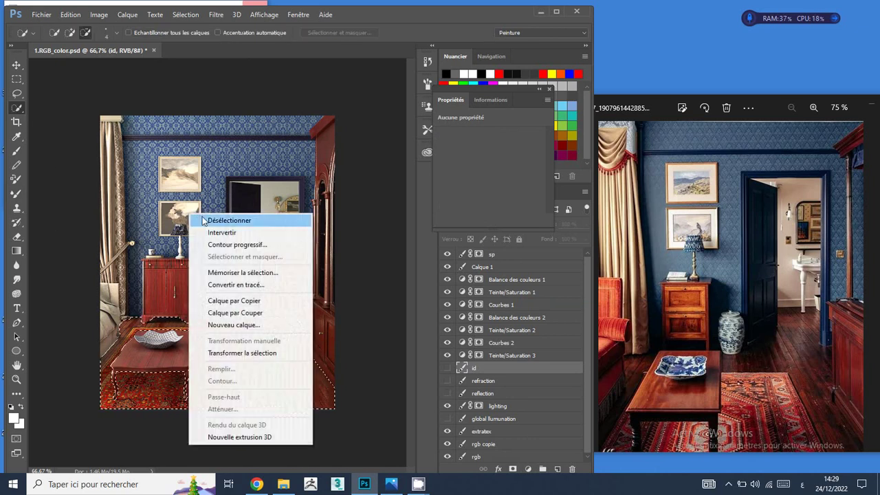
pyautogui.click(210, 218)
pyautogui.moveTo(281, 307)
pyautogui.mouseDown()
pyautogui.moveTo(309, 346)
pyautogui.moveTo(319, 384)
pyautogui.mouseUp()
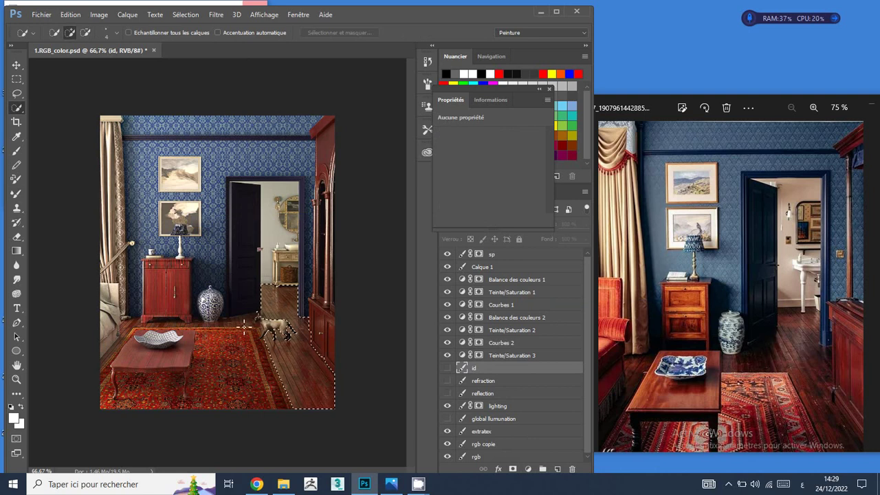
pyautogui.moveTo(270, 323)
pyautogui.mouseDown()
pyautogui.moveTo(187, 323)
pyautogui.moveTo(141, 351)
pyautogui.moveTo(147, 361)
pyautogui.moveTo(176, 357)
pyautogui.moveTo(245, 408)
pyautogui.mouseUp()
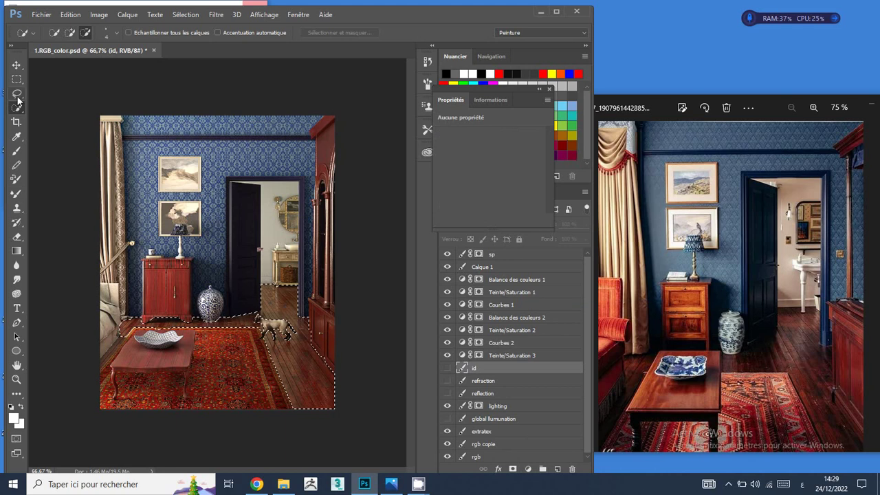
pyautogui.press('alt')
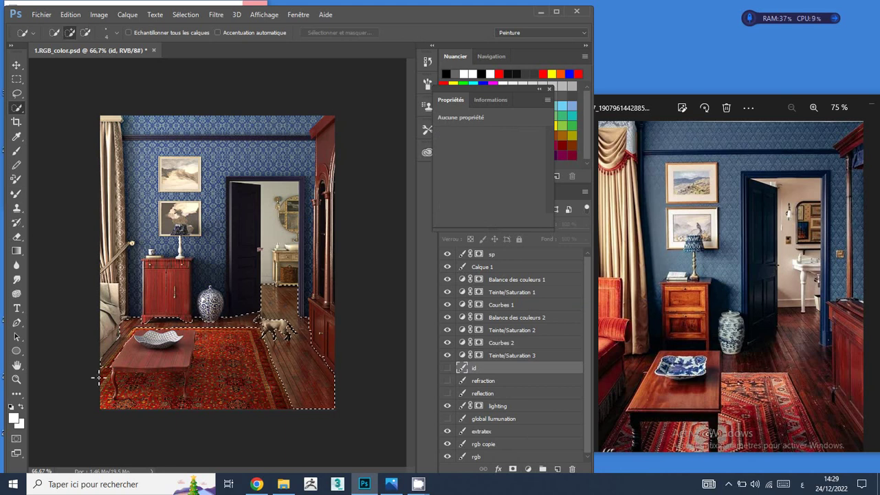
pyautogui.press('alt')
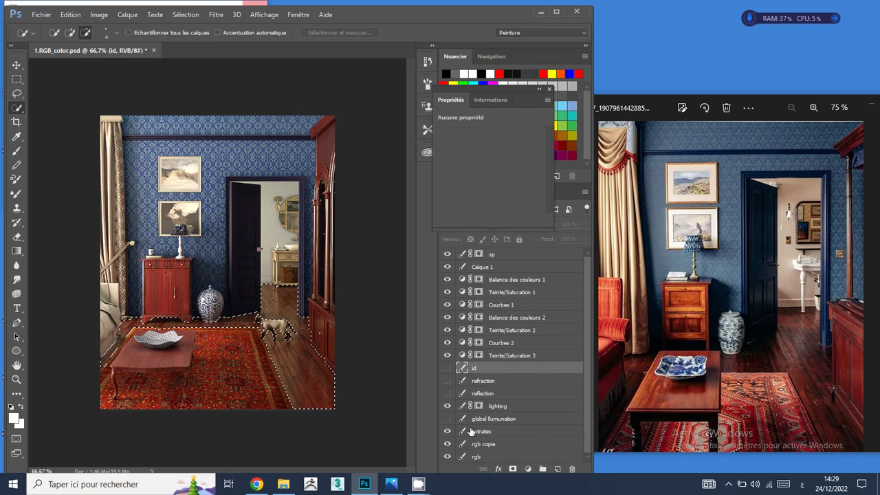
# Step: Add a Color Balance adjustment layer for the floor with the midtones' Cyan–Red value at +32
pyautogui.click(528, 469)
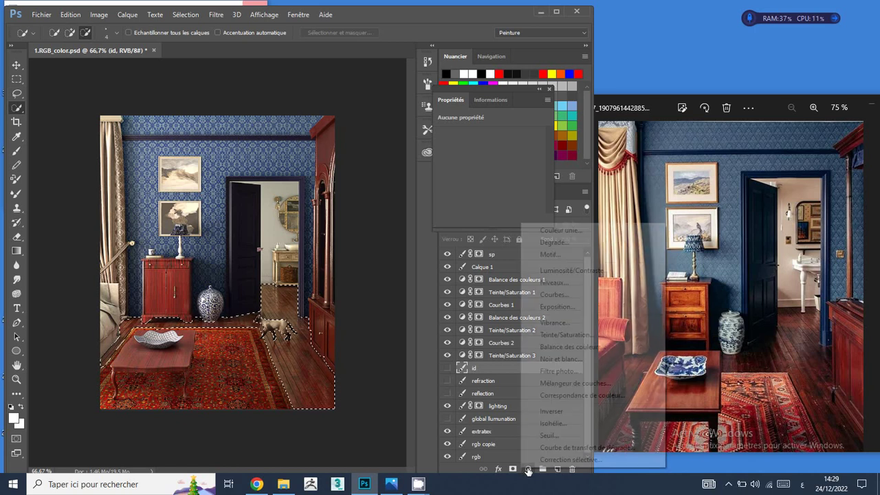
pyautogui.click(545, 347)
pyautogui.moveTo(474, 161); pyautogui.dragTo(486, 161)
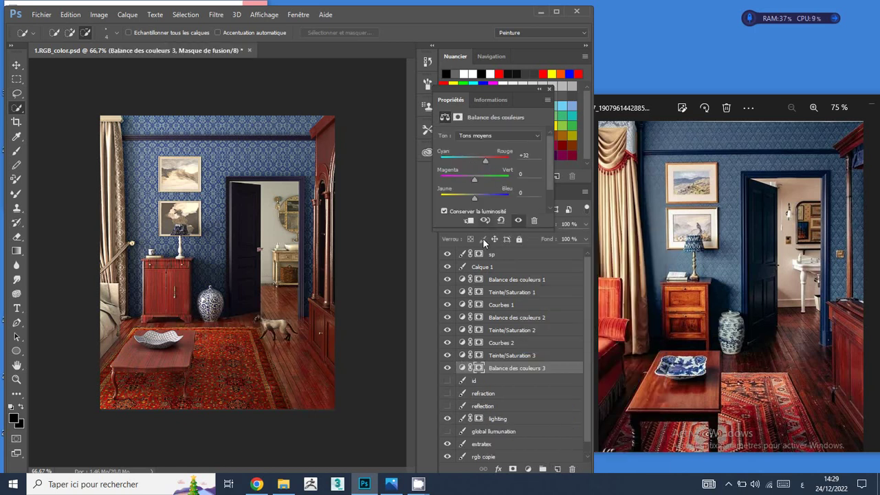
# Step: Reload the floor mask as a selection and darken the floor with a Curves adjustment layer
pyautogui.keyDown('ctrl'); pyautogui.click(479, 368); pyautogui.keyUp('ctrl')
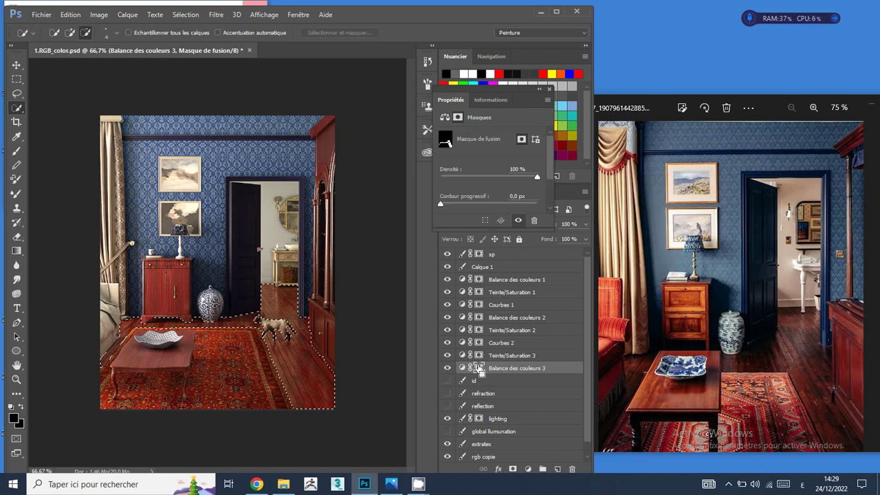
pyautogui.click(528, 470)
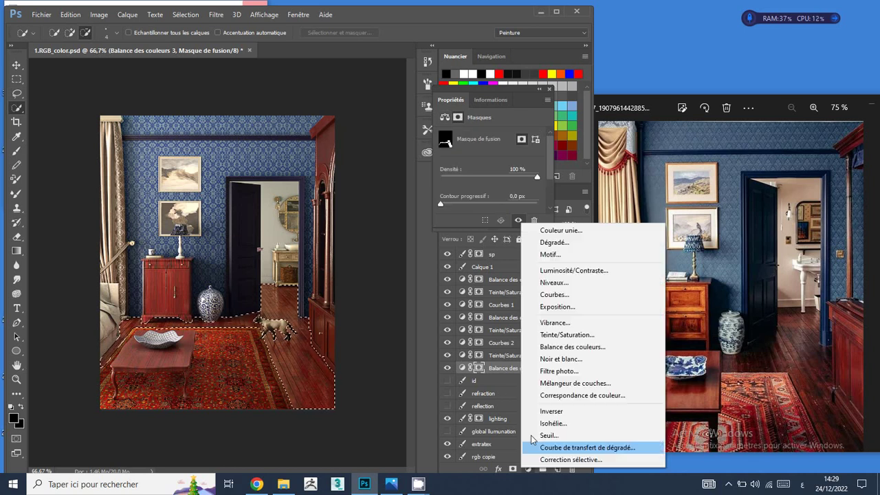
pyautogui.click(554, 294)
pyautogui.moveTo(501, 187); pyautogui.dragTo(504, 195)
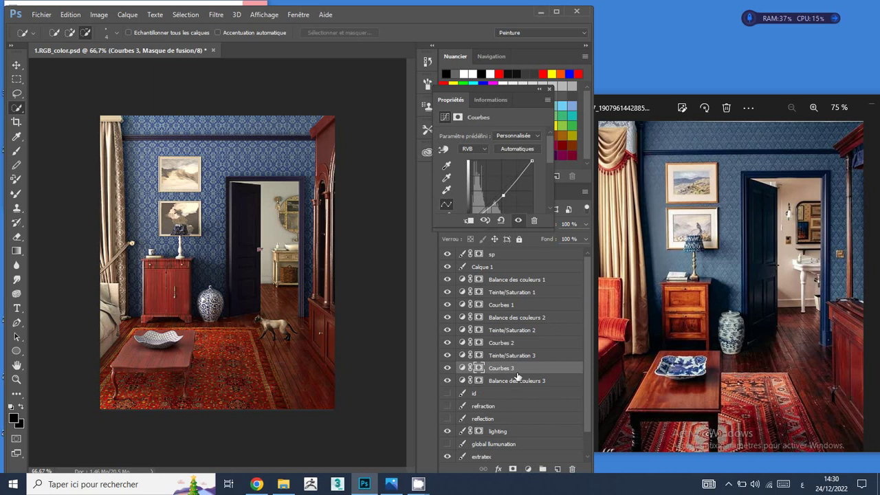
# Step: Show the reflection layer, close its properties, and set its blend mode to Superposition (Screen)
pyautogui.click(447, 419)
pyautogui.click(484, 419)
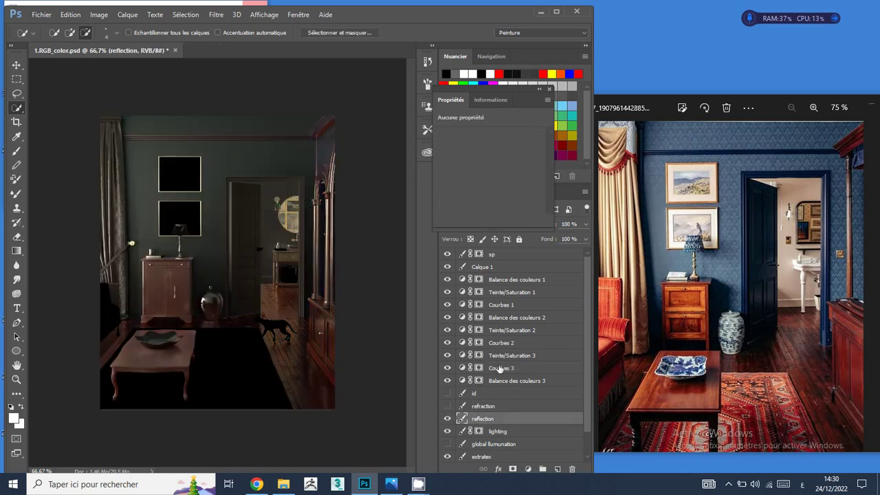
pyautogui.click(551, 89)
pyautogui.click(485, 225)
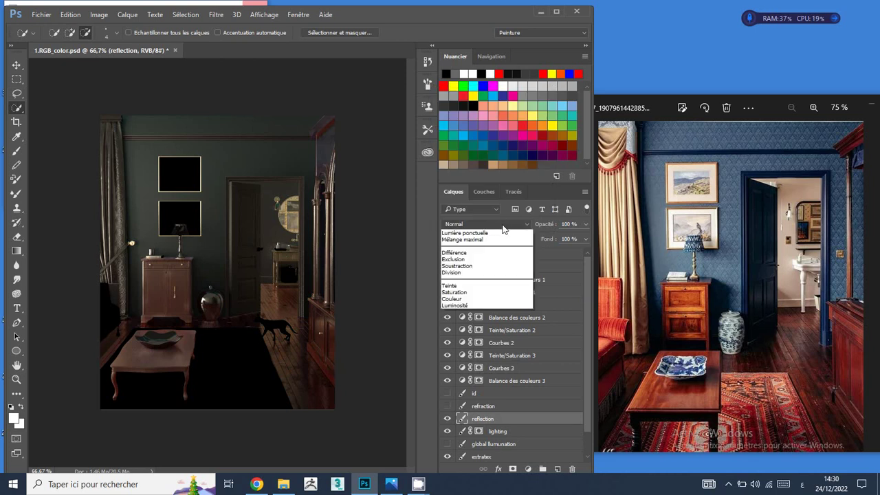
pyautogui.click(470, 300)
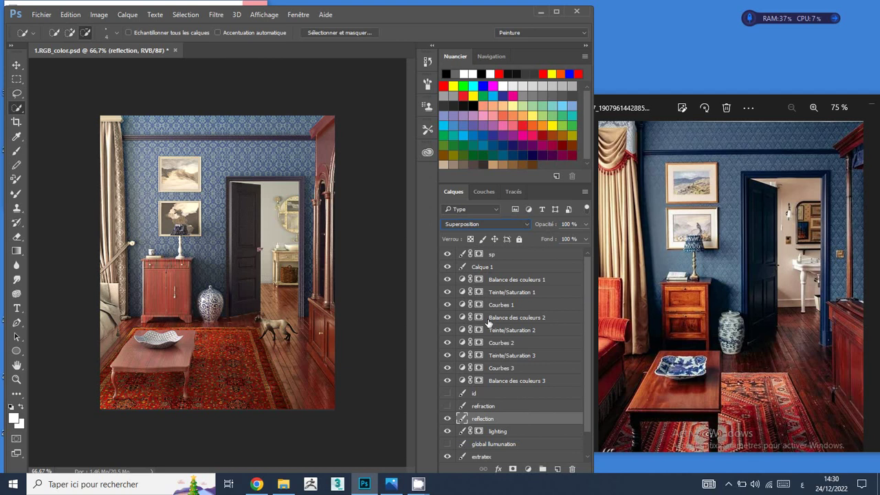
# Step: Add a layer mask to the reflection layer and paint out the wall reflections with a 314-pixel black Brush
pyautogui.click(16, 151)
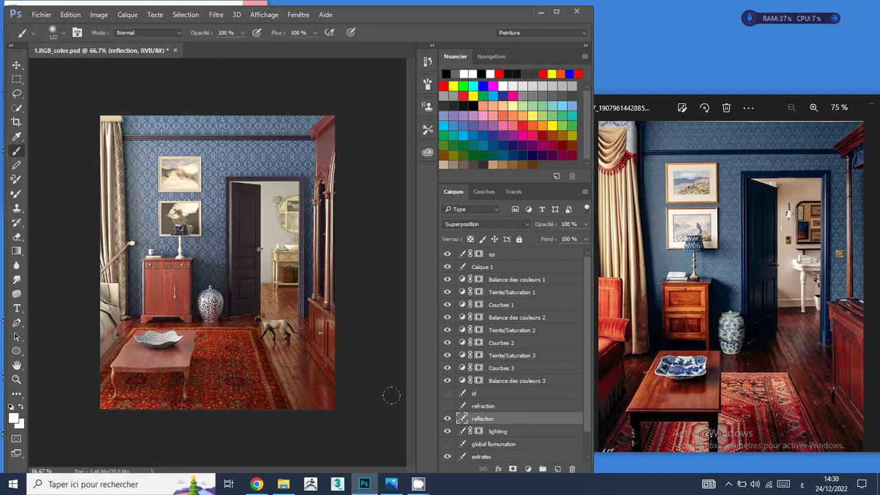
pyautogui.click(512, 469)
pyautogui.press('x')
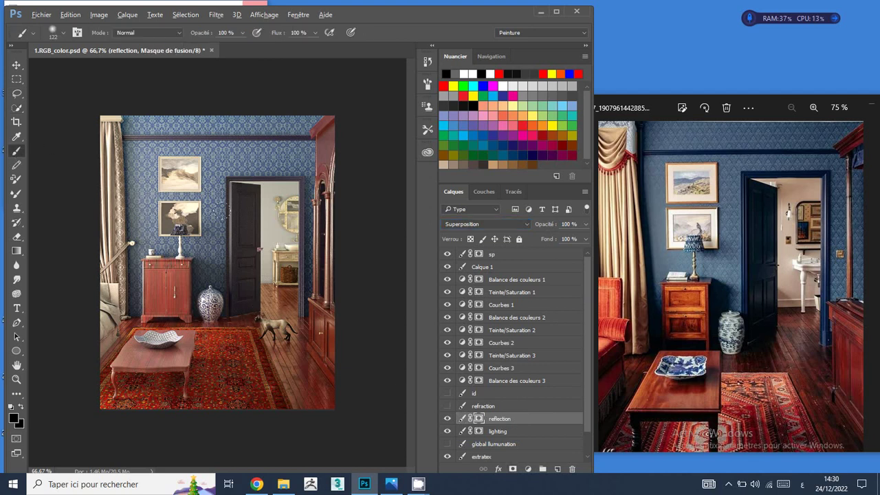
pyautogui.moveTo(225, 216); pyautogui.dragTo(225, 196)
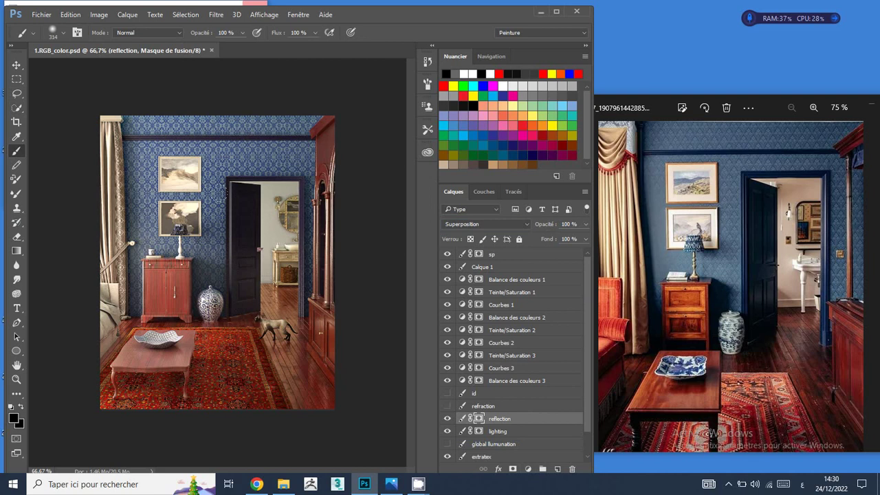
# Step: Load the Balance des couleurs 3 floor mask as a selection and toggle the reflection layer's visibility to compare
pyautogui.moveTo(474, 384); pyautogui.dragTo(476, 388)
pyautogui.keyDown('ctrl'); pyautogui.click(476, 386); pyautogui.keyUp('ctrl')
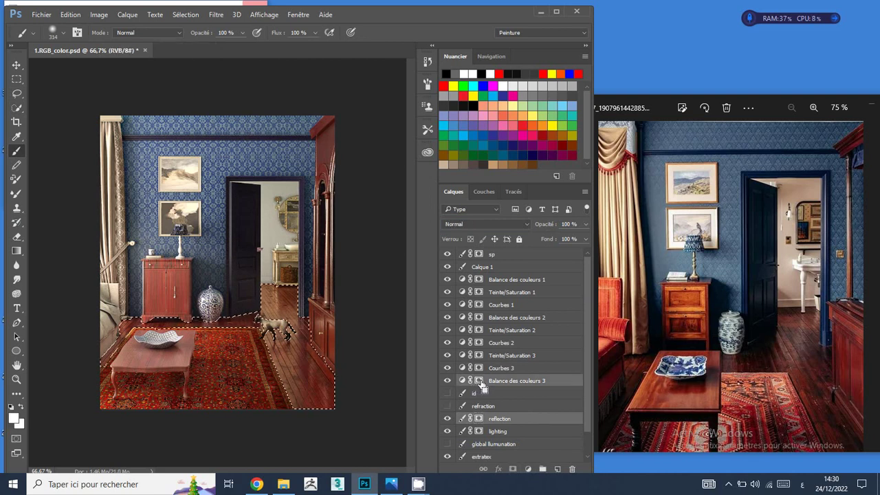
pyautogui.click(447, 418)
pyautogui.click(447, 418)
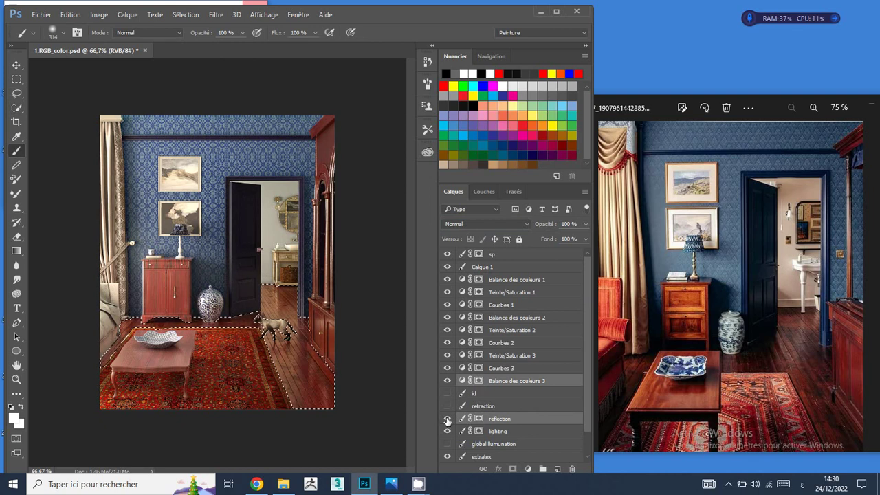
pyautogui.rightClick(240, 209)
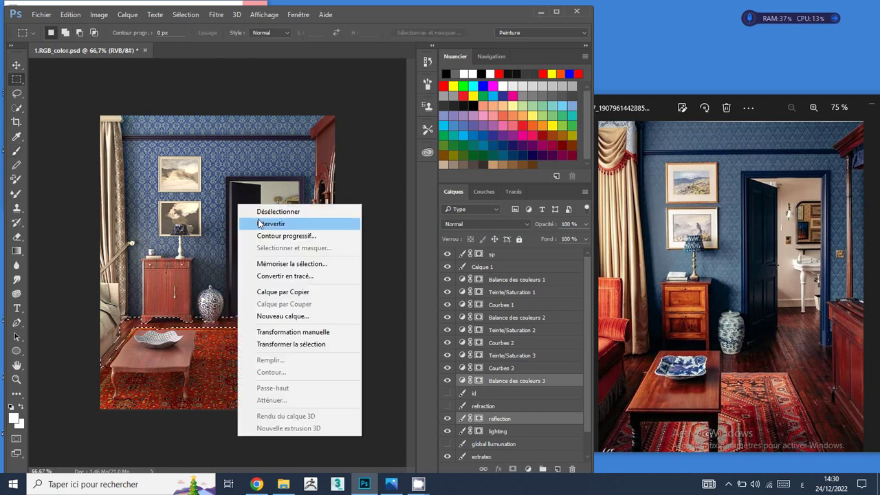
pyautogui.click(262, 223)
pyautogui.rightClick(249, 247)
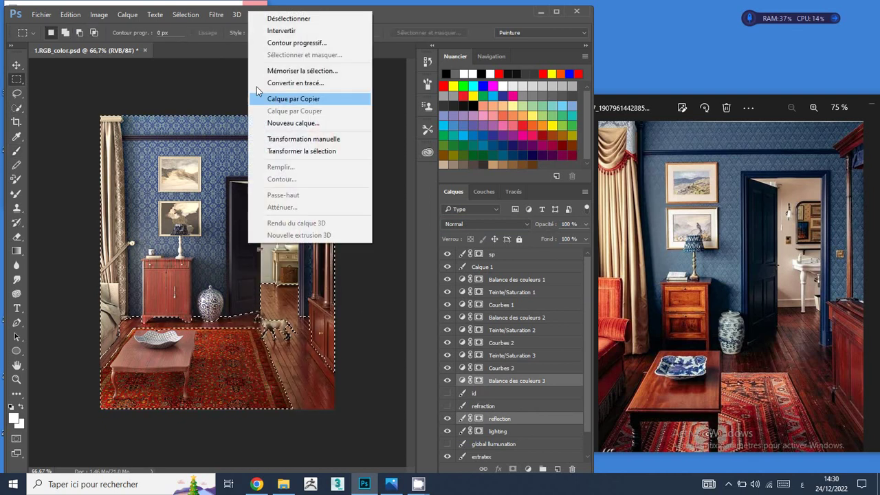
pyautogui.click(274, 29)
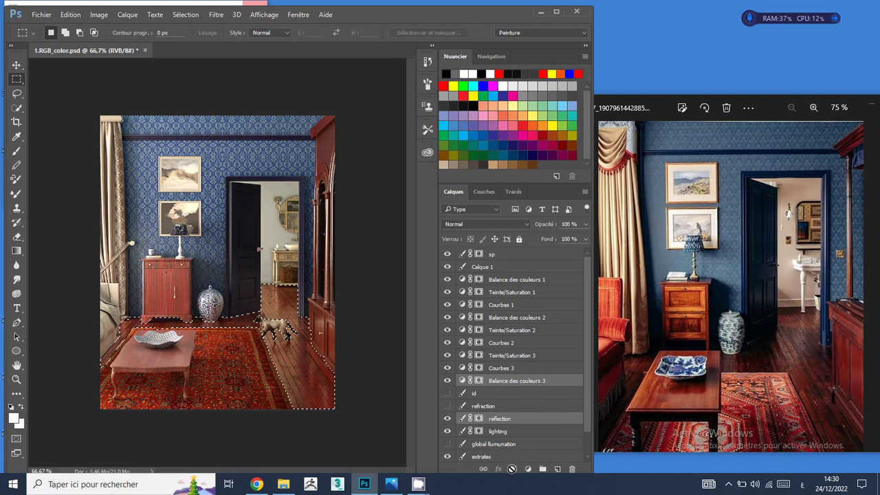
# Step: Delete the reflection layer's painted mask and replace it with a new mask made from the floor selection
pyautogui.click(494, 420)
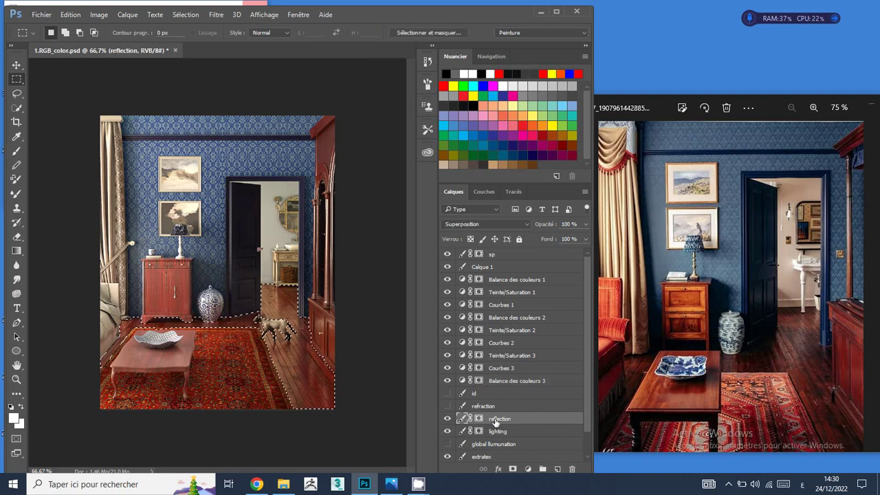
pyautogui.rightClick(478, 419)
pyautogui.click(508, 326)
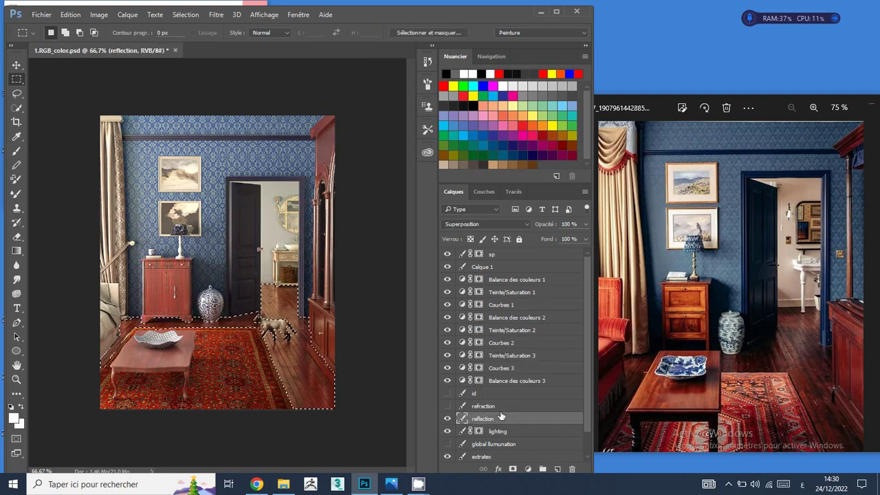
pyautogui.click(513, 469)
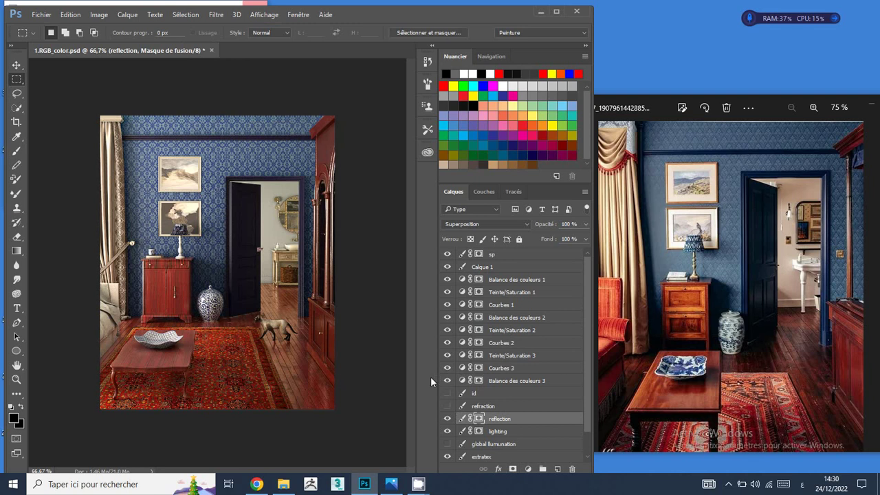
# Step: Compare the image with the reflection layer off and on, and set that layer's opacity to 47%
pyautogui.click(448, 419)
pyautogui.click(448, 418)
pyautogui.click(557, 238)
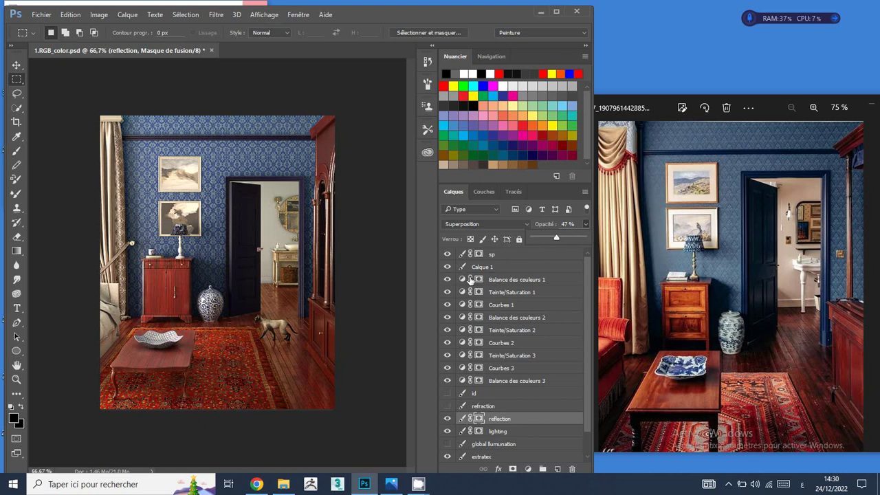
# Step: Check the id pass, and select the two wall pictures' frames on the id layer with the Magic Wand (Baguette magique)
pyautogui.click(448, 394)
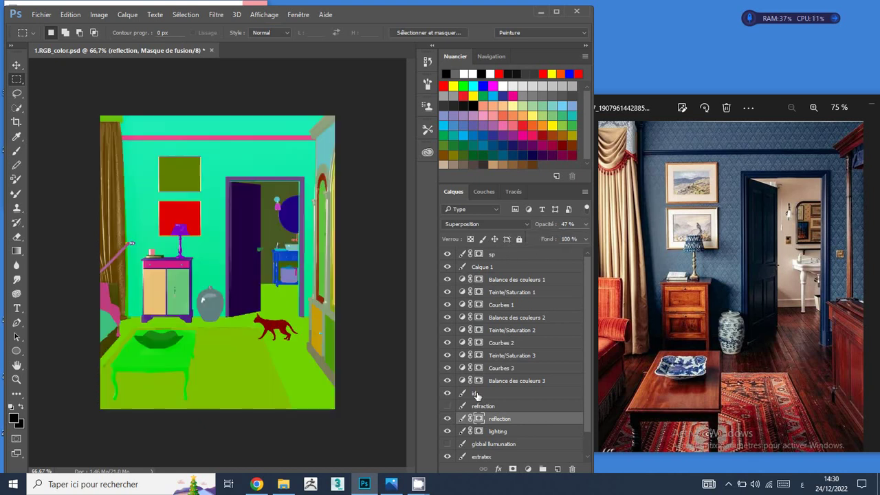
pyautogui.click(447, 393)
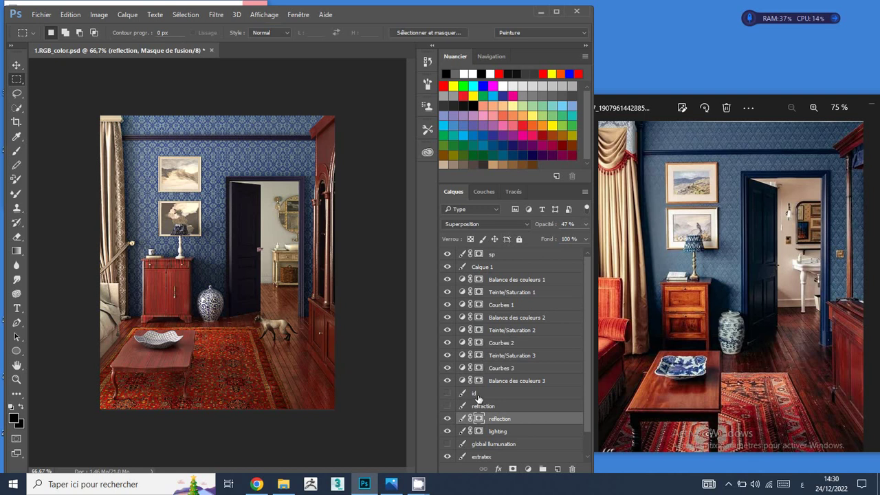
pyautogui.click(480, 396)
pyautogui.rightClick(17, 109)
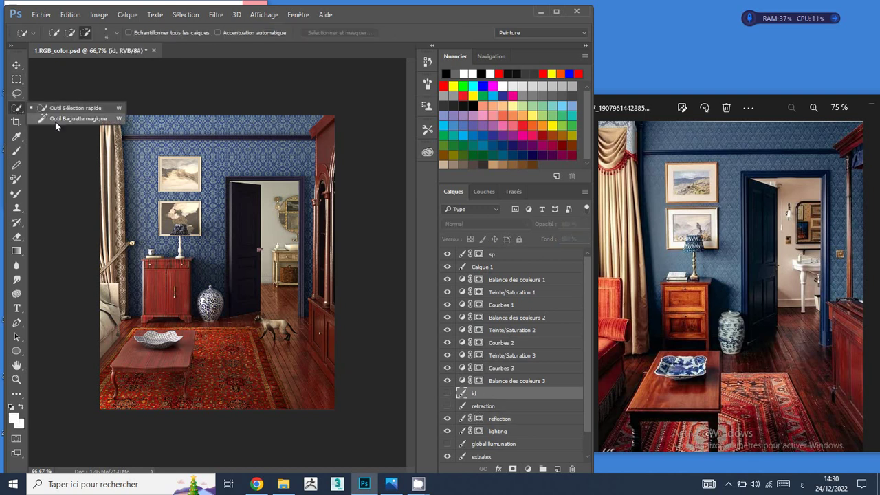
pyautogui.click(58, 121)
pyautogui.keyDown('shift'); pyautogui.click(180, 218); pyautogui.keyUp('shift')
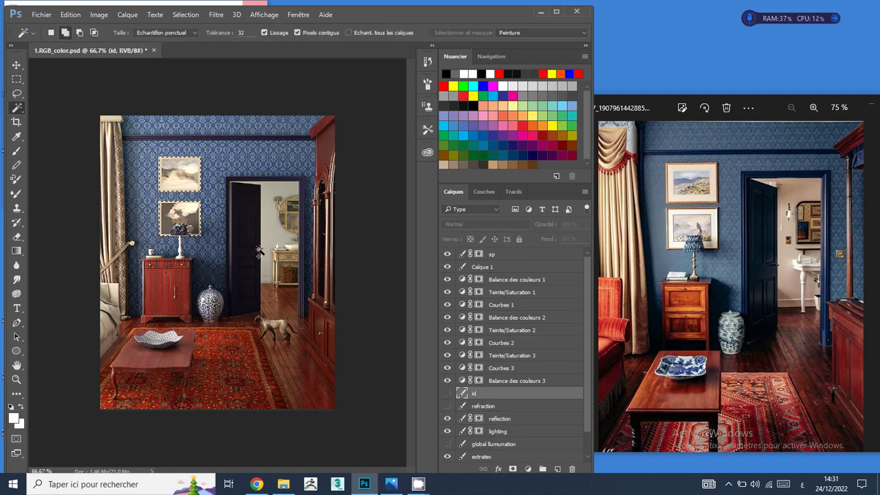
# Step: Add a Courbes adjustment layer for the selected picture frames and pull the curve down slightly to darken them
pyautogui.click(525, 469)
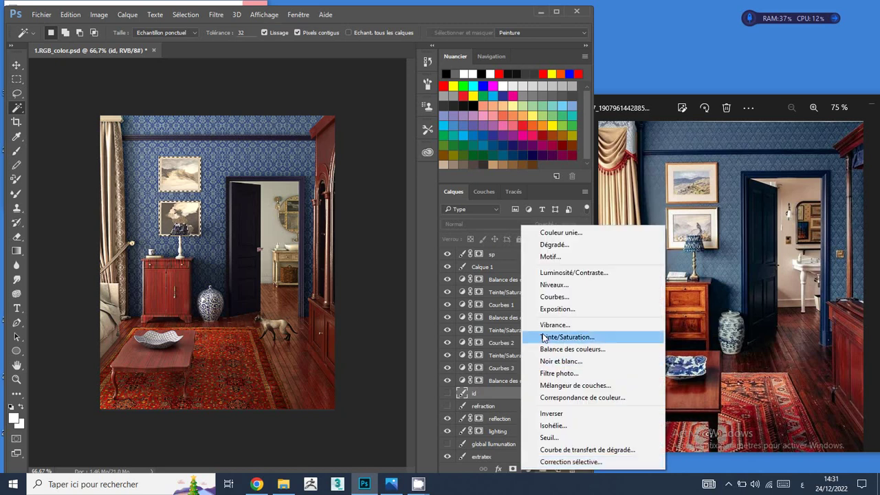
pyautogui.click(550, 298)
pyautogui.moveTo(498, 195); pyautogui.dragTo(502, 198)
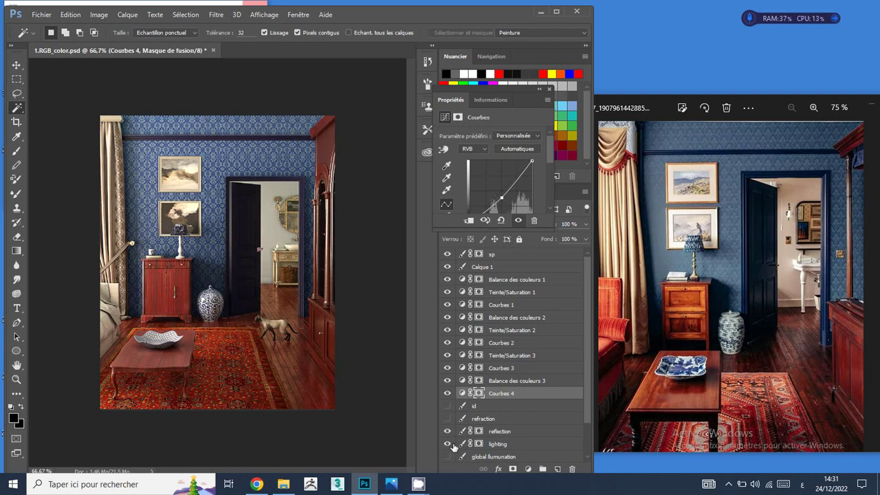
# Step: Paint white over the coffee table on the lighting layer's mask with a 92-pixel Brush
pyautogui.click(479, 445)
pyautogui.click(17, 136)
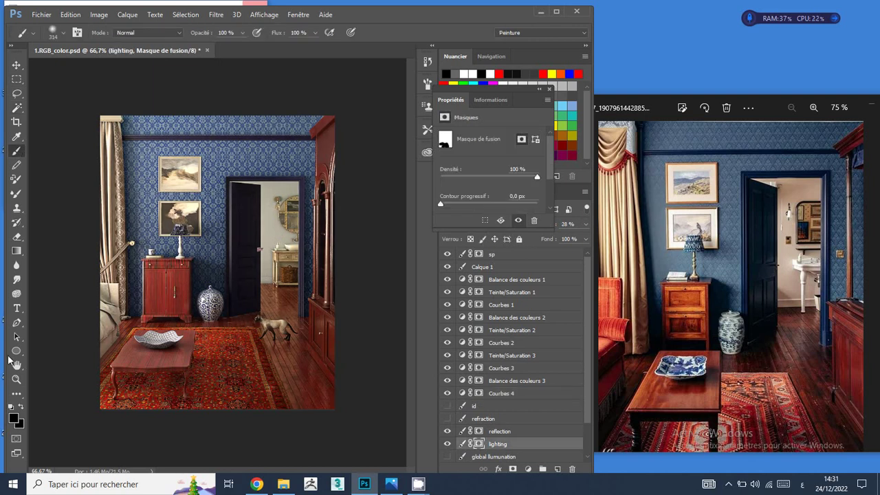
pyautogui.click(13, 418)
pyautogui.moveTo(467, 173); pyautogui.dragTo(440, 110)
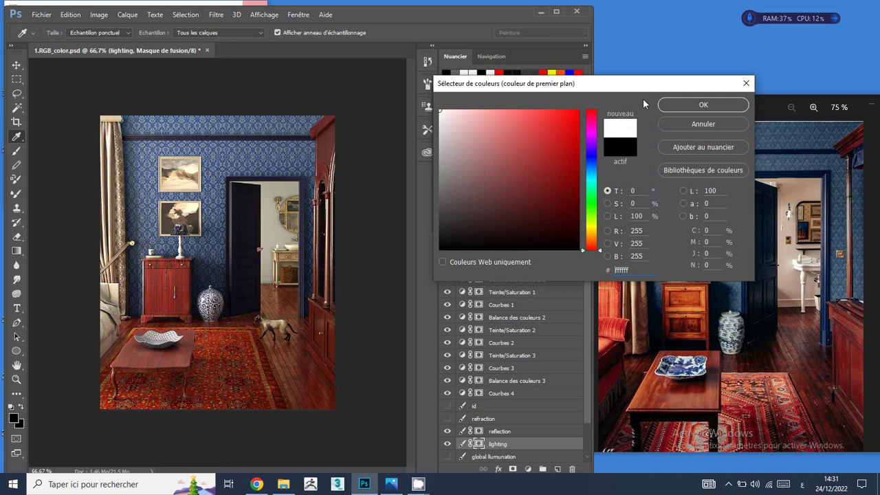
pyautogui.press('b')
pyautogui.click(704, 104)
pyautogui.moveTo(183, 342); pyautogui.dragTo(160, 344)
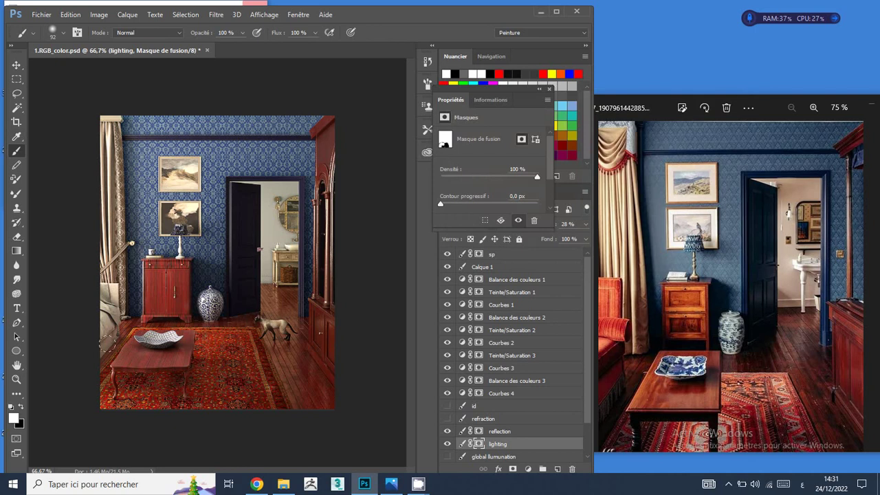
# Step: Select the coffee table on the id layer with the Magic Wand and darken it with a Courbes adjustment layer
pyautogui.press('w')
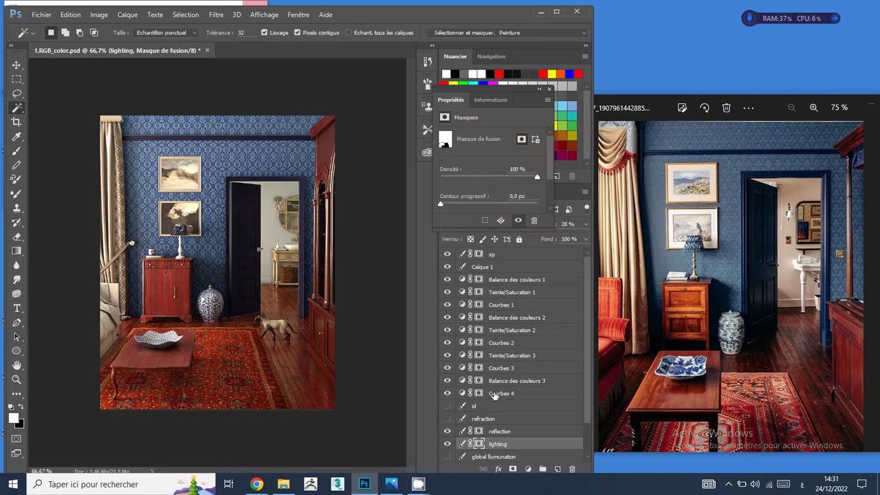
pyautogui.click(492, 405)
pyautogui.click(154, 351)
pyautogui.keyDown('shift'); pyautogui.click(158, 356); pyautogui.keyUp('shift')
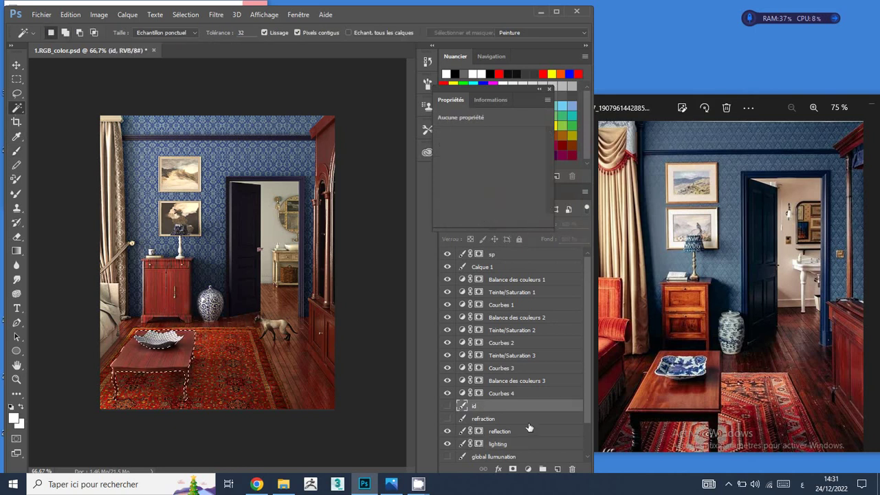
pyautogui.click(528, 469)
pyautogui.click(557, 296)
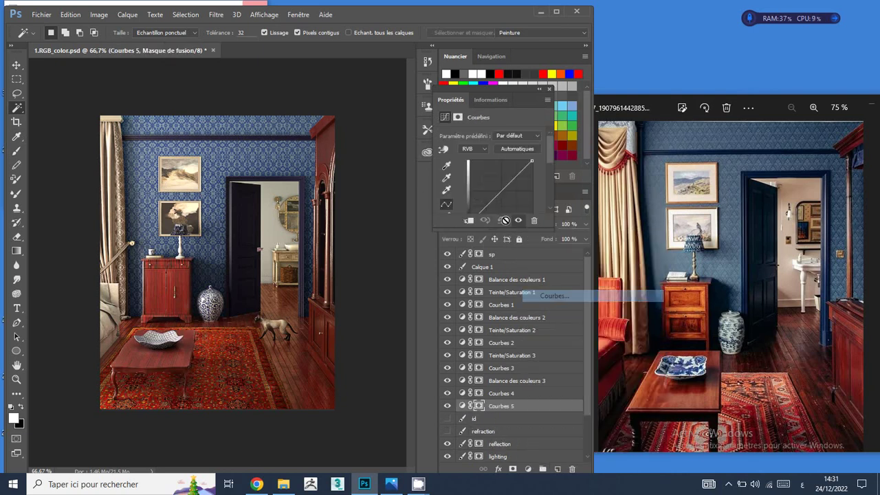
pyautogui.moveTo(496, 196); pyautogui.dragTo(496, 203)
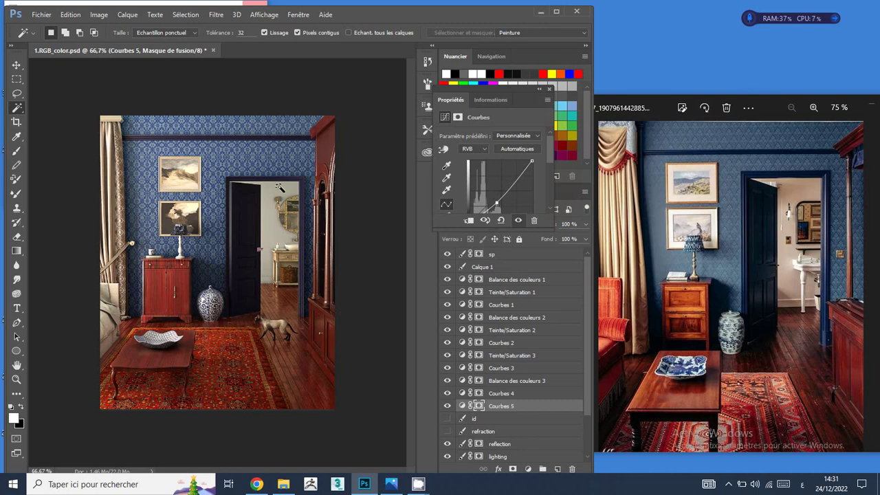
# Step: Compare the image with Calque 1 off and on, set its opacity to 15%, and save the document
pyautogui.click(481, 267)
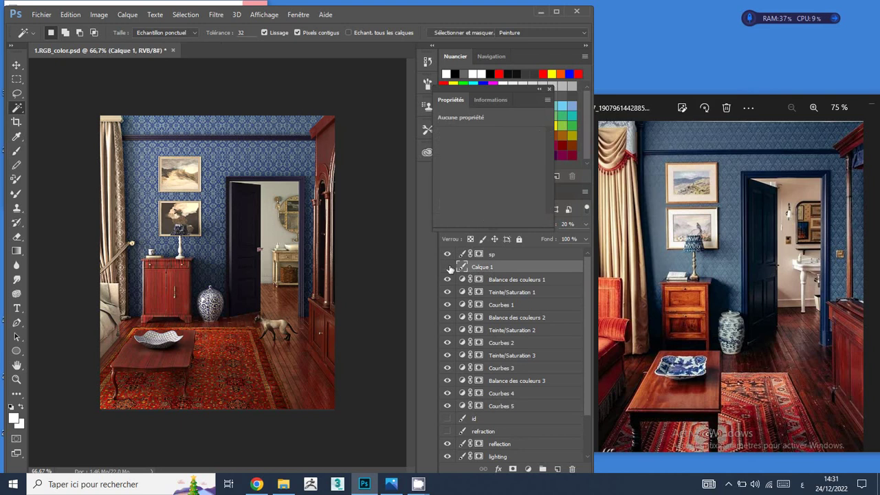
pyautogui.click(448, 268)
pyautogui.click(448, 268)
pyautogui.write('15')
pyautogui.click(40, 15)
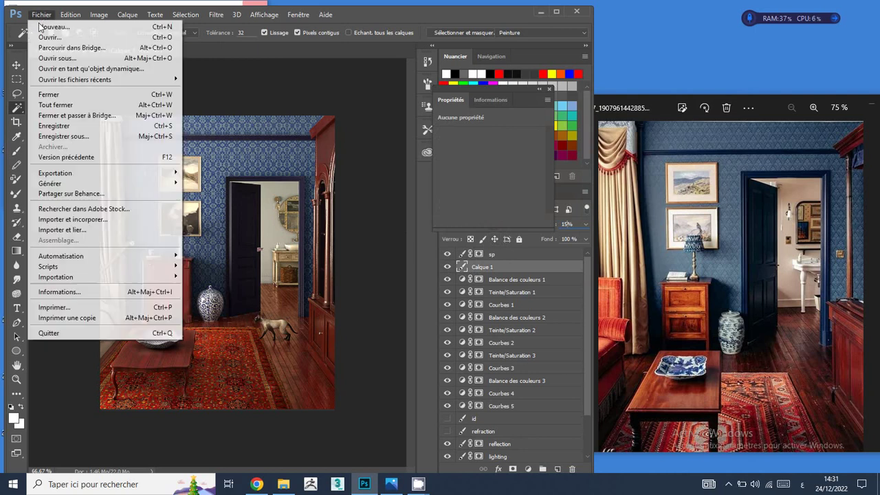
pyautogui.click(55, 126)
# Step: Save a JPEG copy of the image named 11 in the Bureau folder, accepting the JPEG options
pyautogui.click(40, 16)
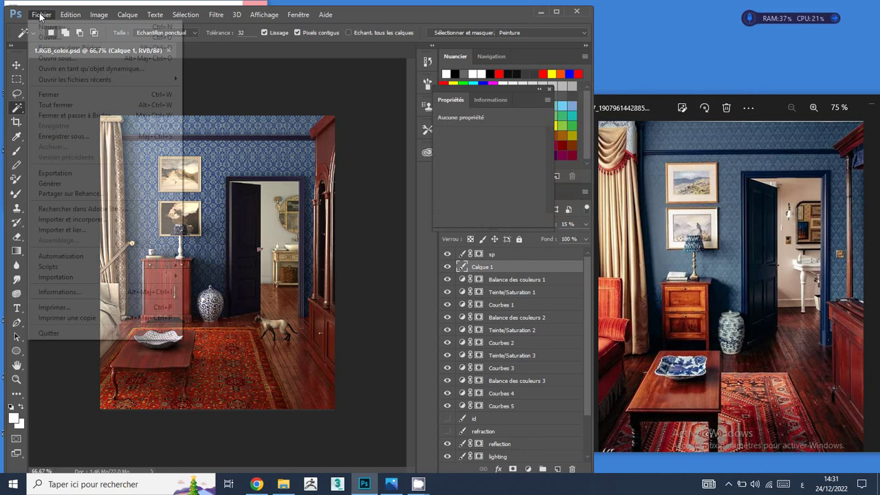
pyautogui.click(63, 136)
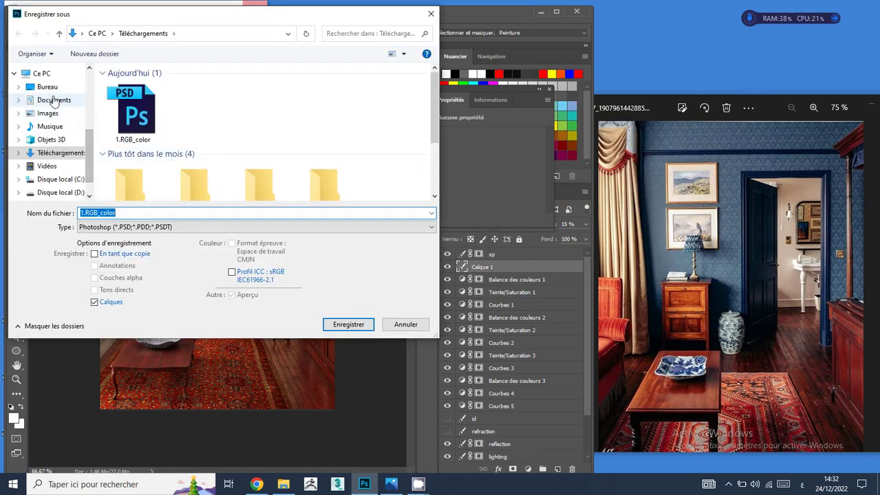
pyautogui.click(47, 87)
pyautogui.click(216, 227)
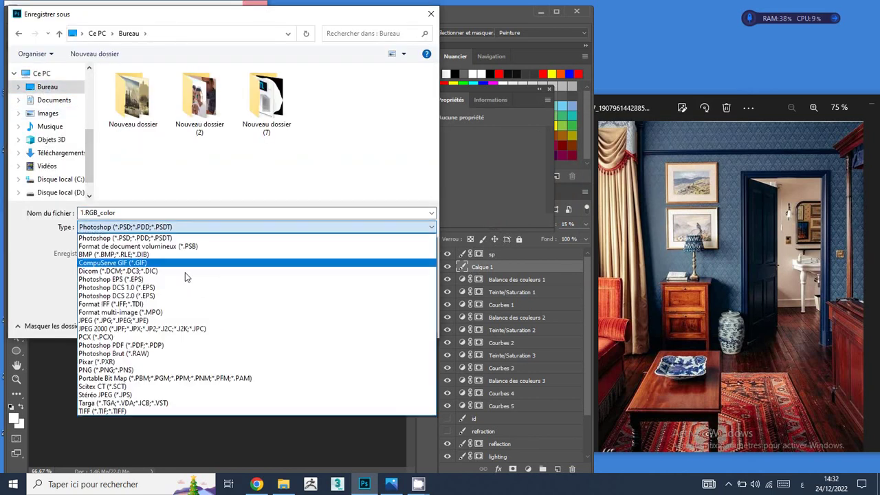
pyautogui.click(149, 321)
pyautogui.scroll(-3, 260, 178)
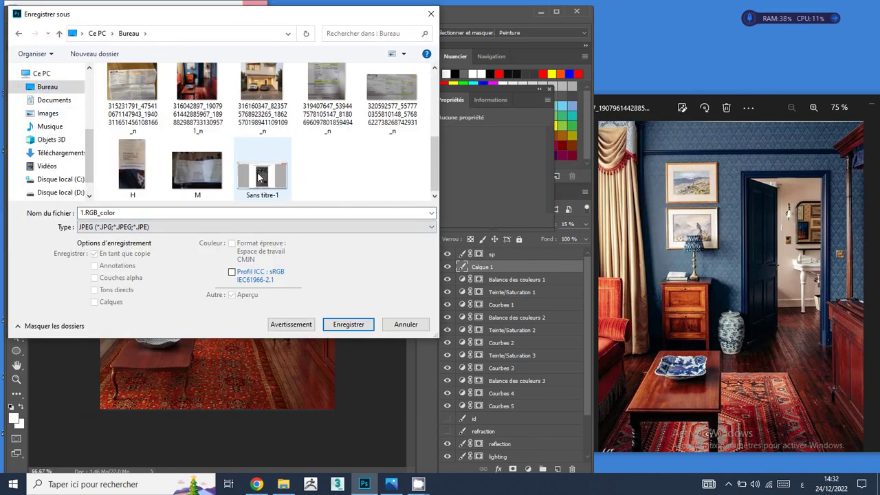
pyautogui.click(244, 212)
pyautogui.hotkey('ctrl', 'a')
pyautogui.write('11')
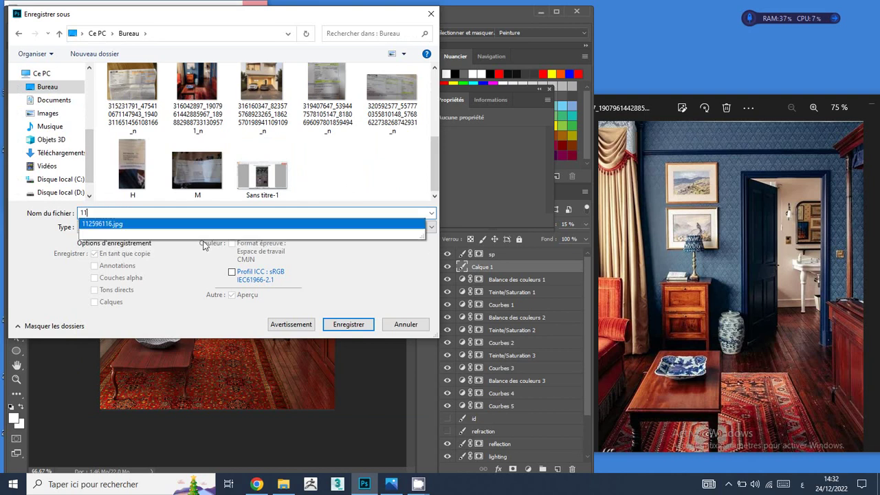
pyautogui.click(349, 324)
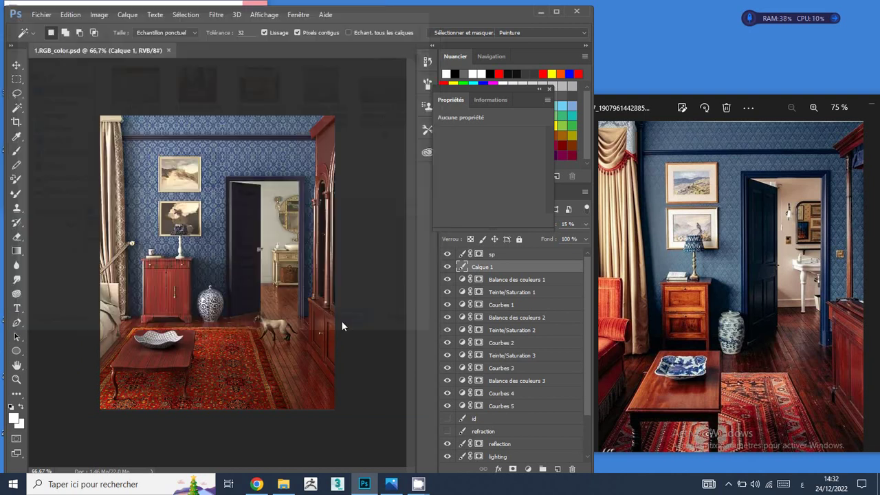
pyautogui.click(504, 126)
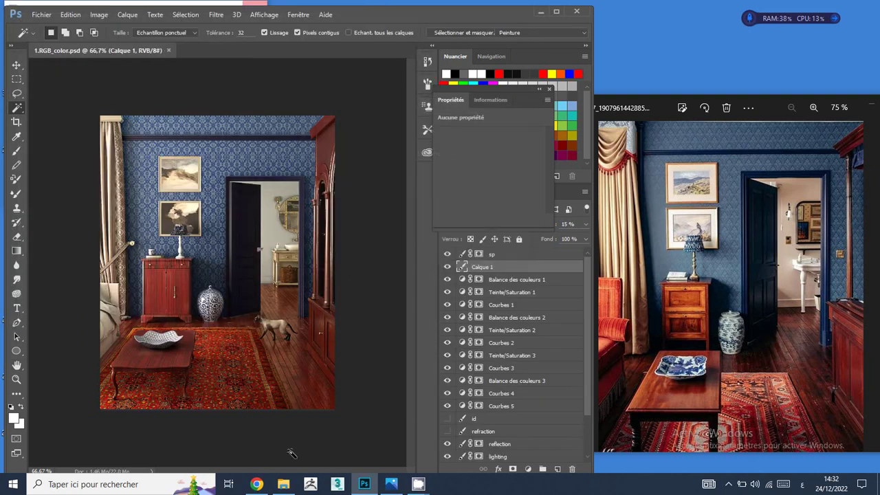
# Step: Switch to File Explorer and send the image 11 from the Bureau folder to the phone over Bluetooth
pyautogui.click(283, 485)
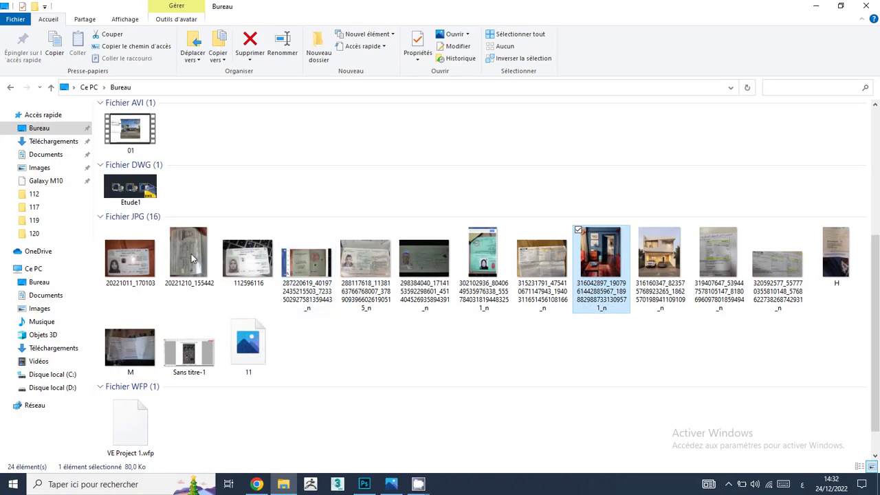
pyautogui.rightClick(249, 347)
pyautogui.moveTo(245, 309)
pyautogui.moveTo(246, 380)
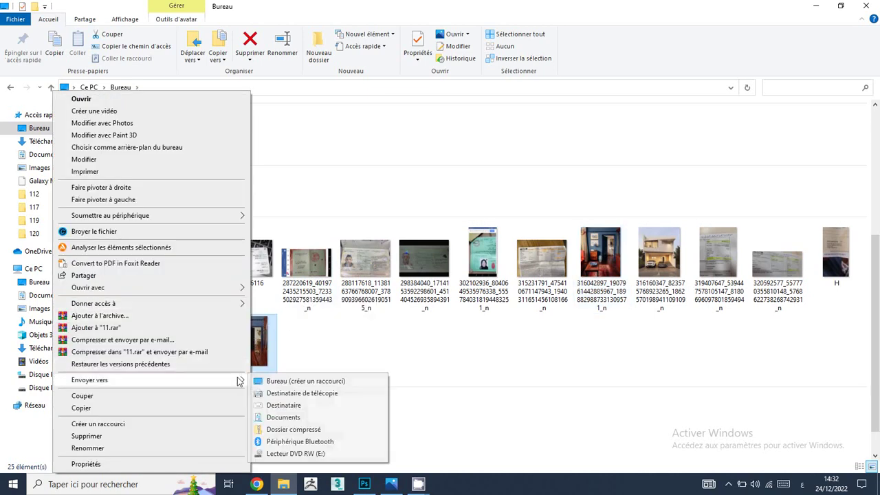
pyautogui.click(296, 440)
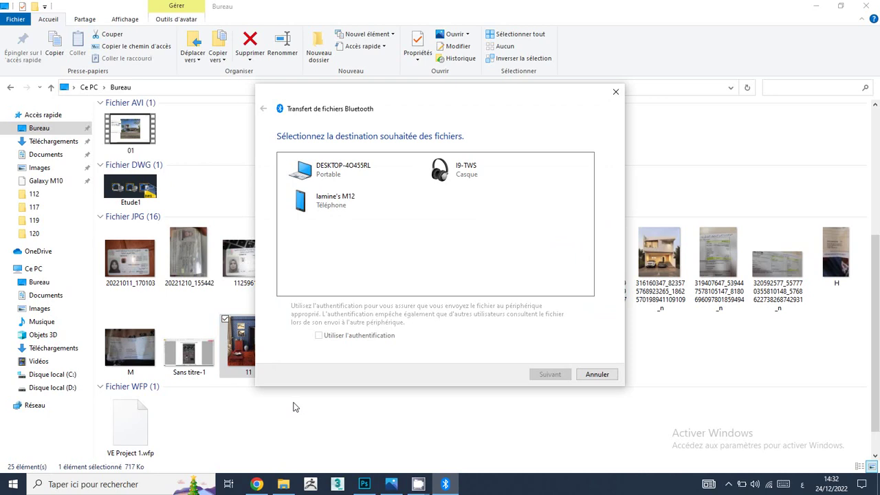
pyautogui.click(344, 206)
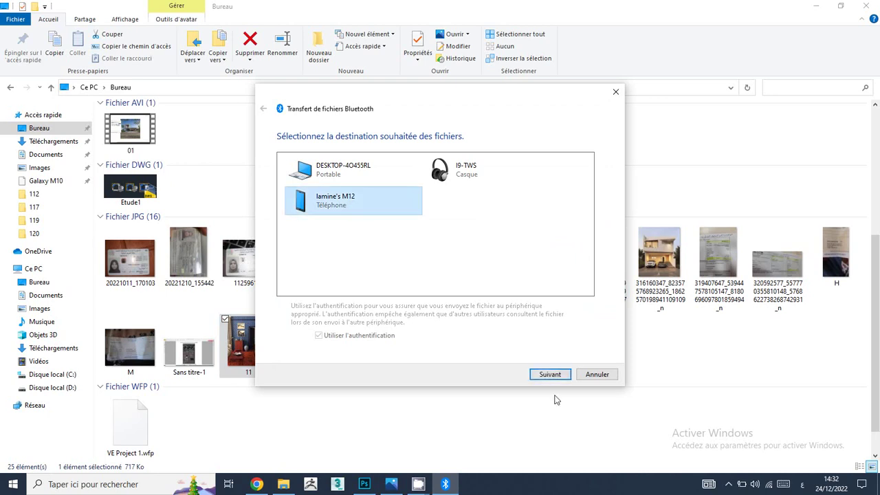
pyautogui.click(552, 375)
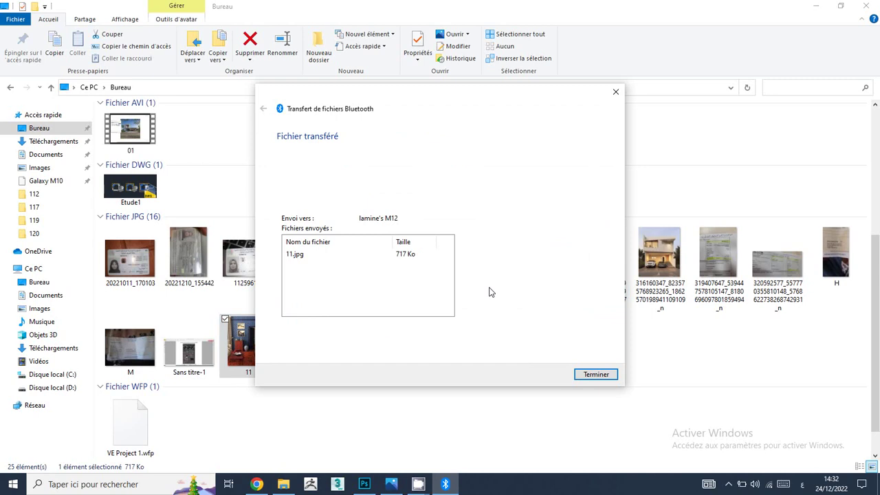
# Step: Switch back to Photoshop and set the opacity of Calque 1 to 10% and of the lighting layer to 20%
pyautogui.click(364, 484)
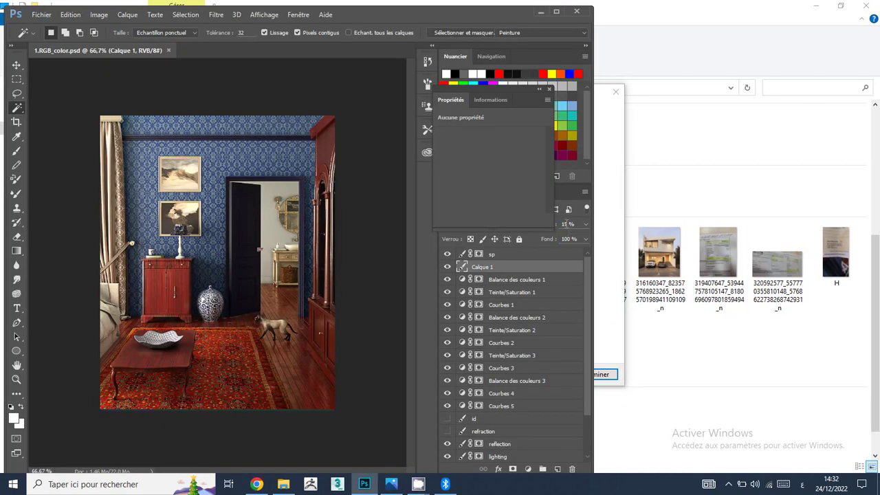
pyautogui.moveTo(565, 223); pyautogui.dragTo(567, 222)
pyautogui.scroll(-1, 481, 423)
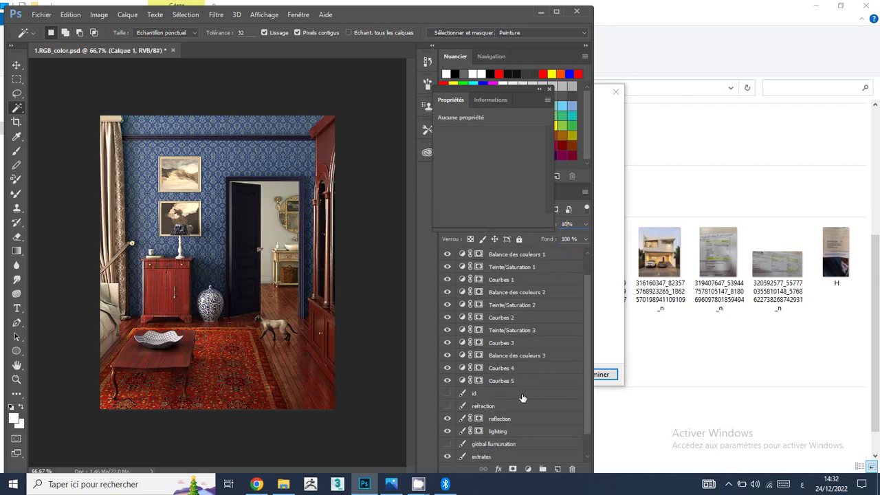
pyautogui.click(448, 432)
pyautogui.click(497, 432)
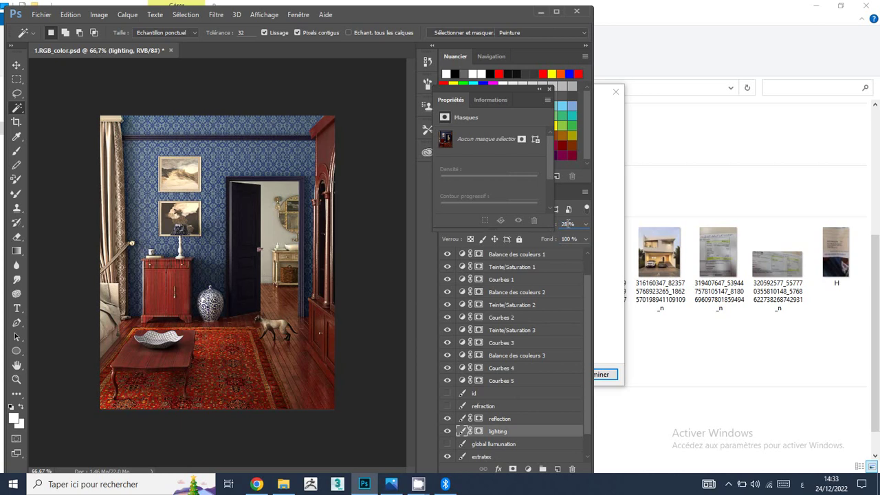
pyautogui.write('20')
# Step: Save the document and export a JPEG copy to the Bureau folder, replacing the existing image 11 and accepting the JPEG options
pyautogui.click(41, 15)
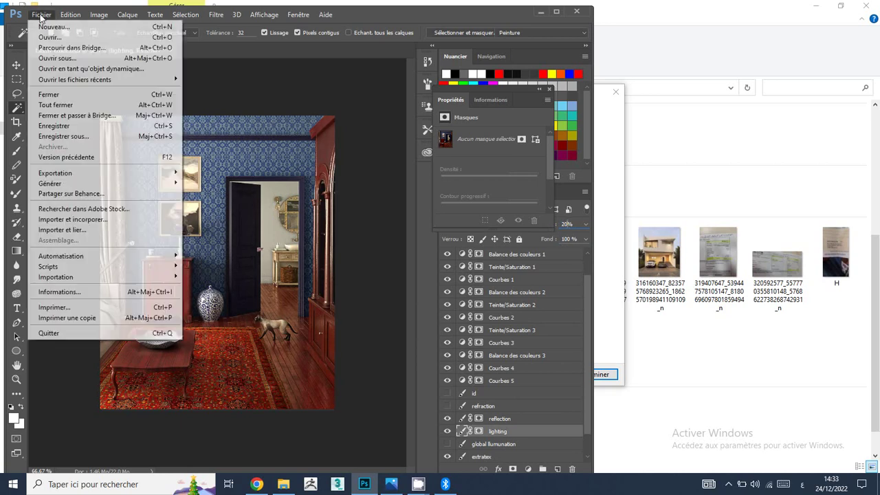
pyautogui.click(49, 125)
pyautogui.click(41, 14)
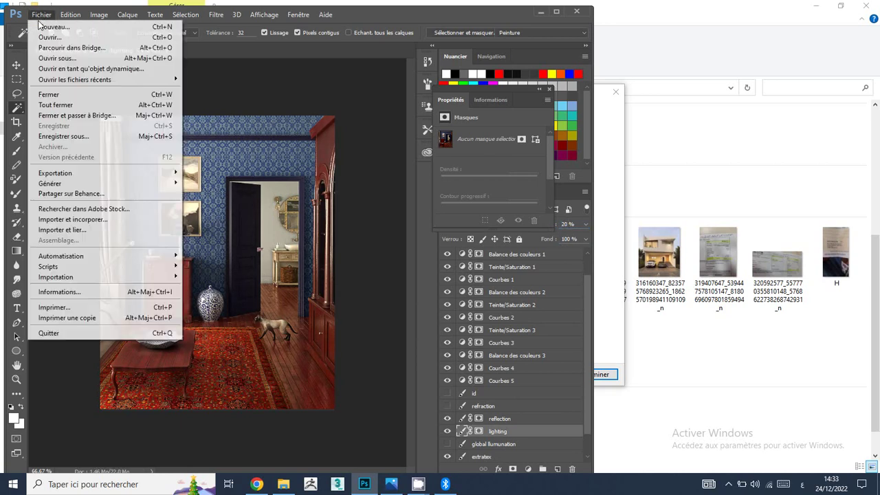
pyautogui.click(46, 136)
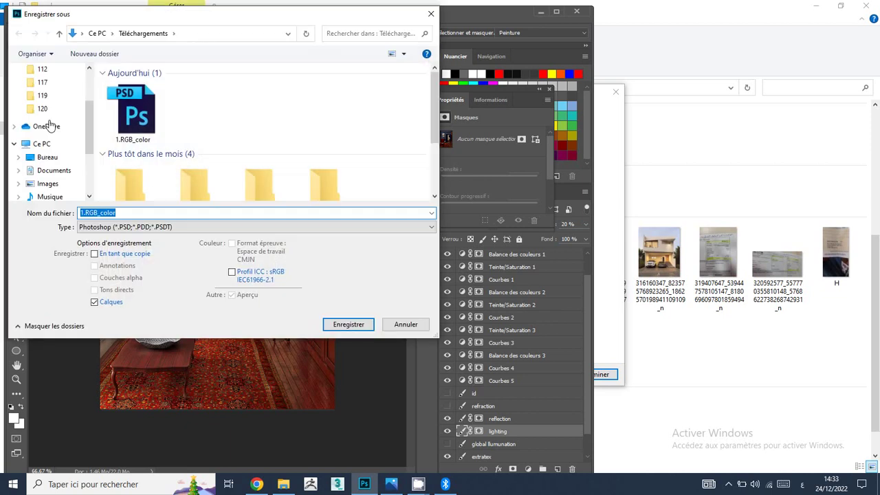
pyautogui.click(46, 158)
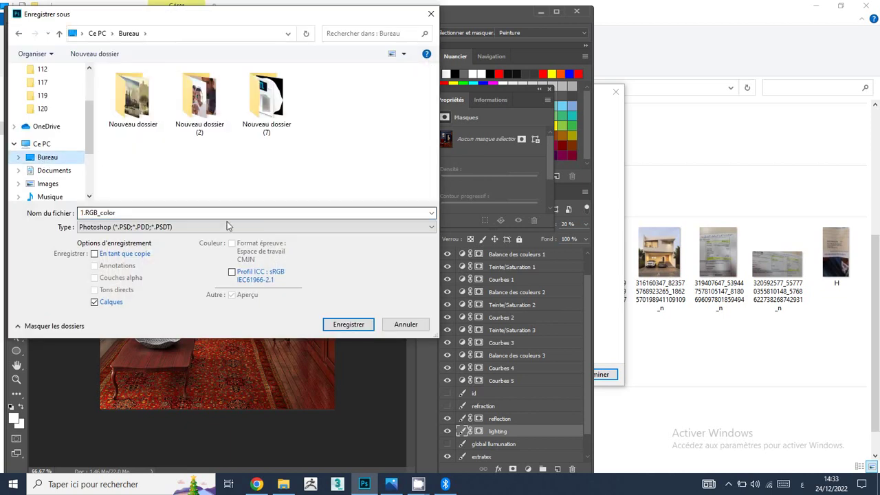
pyautogui.click(227, 226)
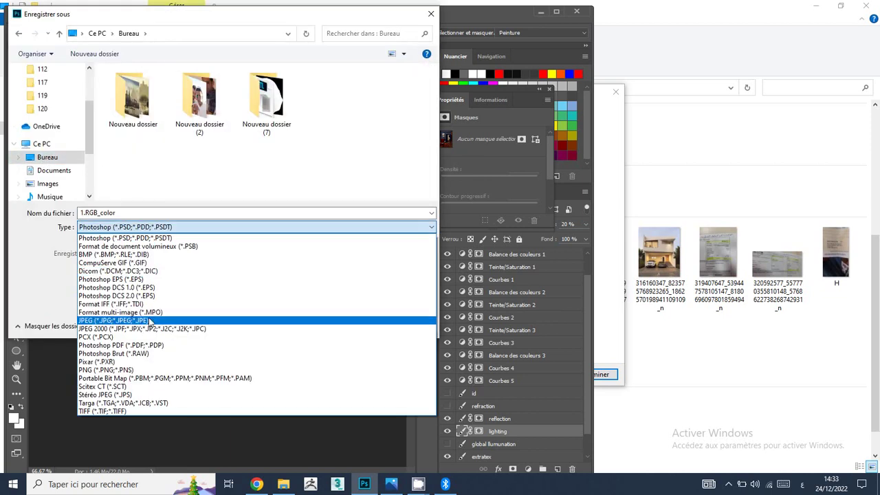
pyautogui.click(193, 316)
pyautogui.scroll(-1, 327, 149)
pyautogui.scroll(1, 328, 149)
pyautogui.click(327, 96)
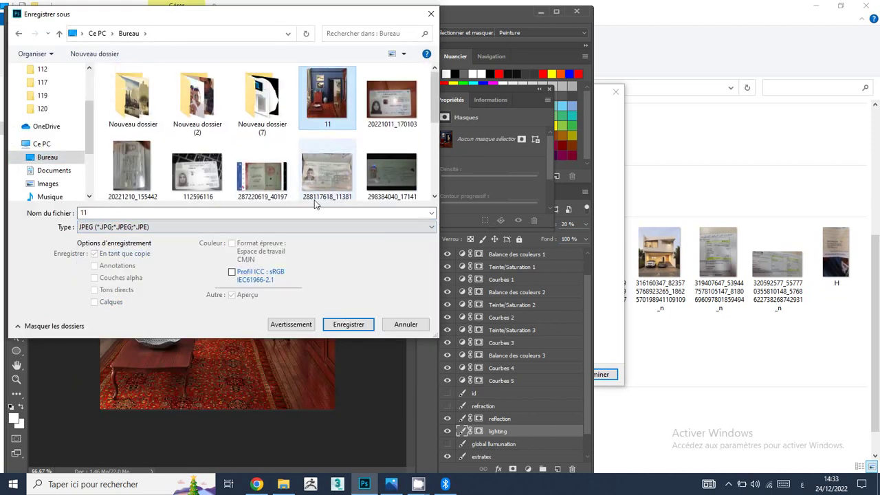
pyautogui.click(348, 323)
pyautogui.click(466, 241)
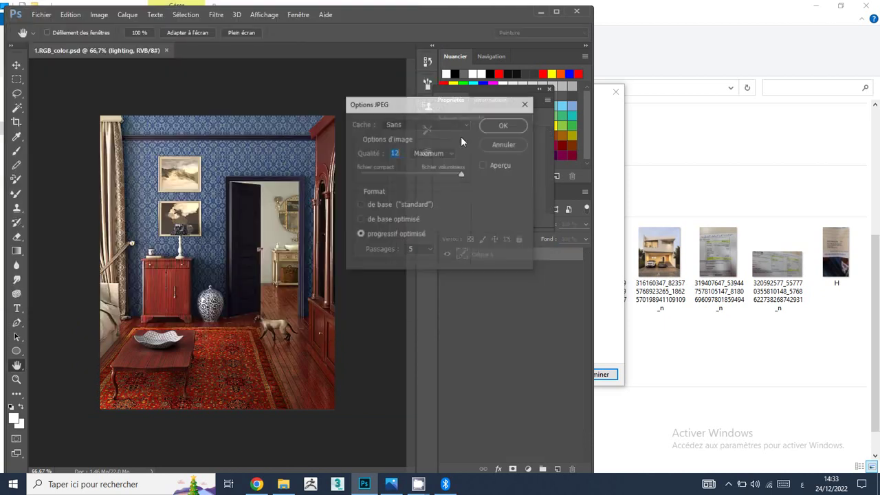
pyautogui.click(515, 125)
# Step: Switch to File Explorer and send the updated image 11 from the Bureau folder to the paired phone over Bluetooth
pyautogui.click(284, 485)
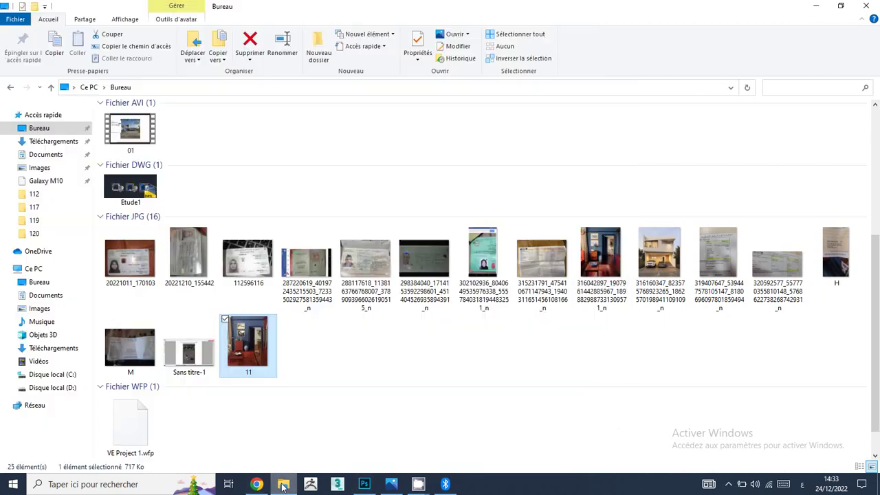
pyautogui.rightClick(260, 349)
pyautogui.moveTo(249, 381)
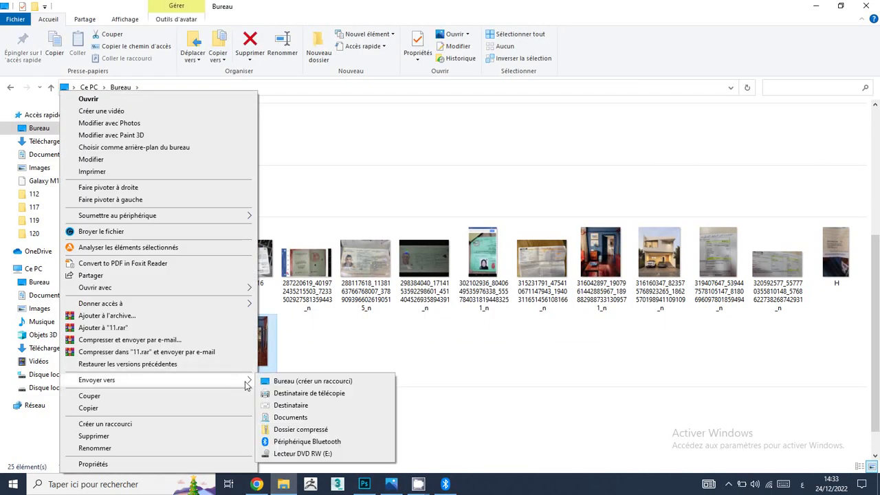
pyautogui.click(299, 441)
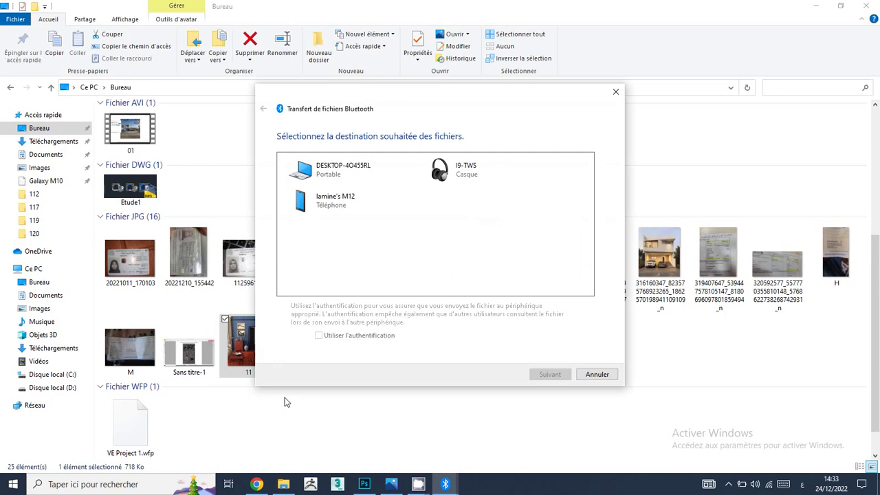
pyautogui.click(334, 208)
pyautogui.click(547, 376)
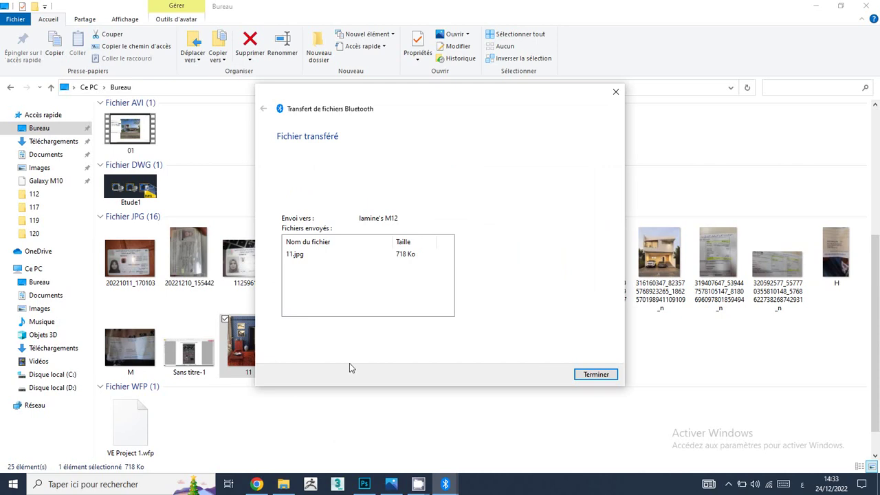
pyautogui.moveTo(418, 485)
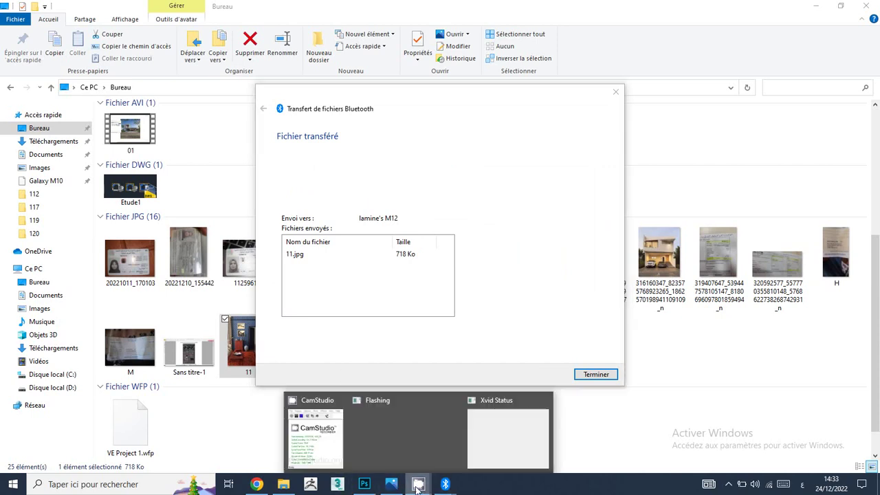